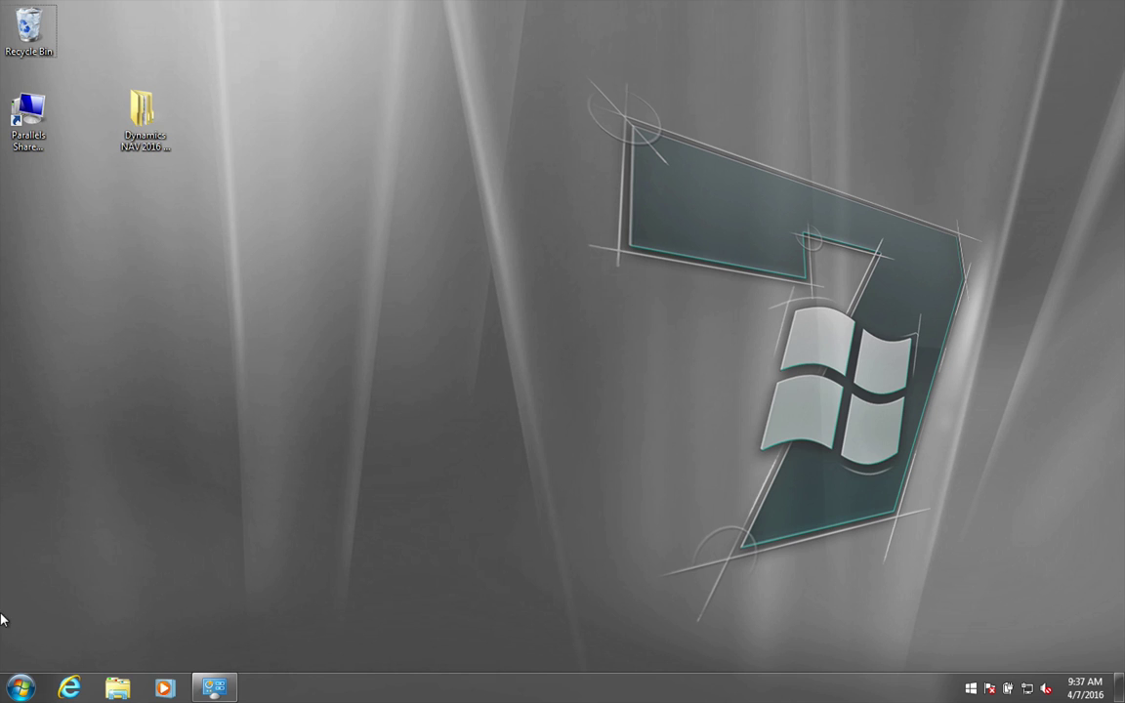
# Step: Open Windows Update to review whether important updates are available, and close it again
pyautogui.click(19, 687)
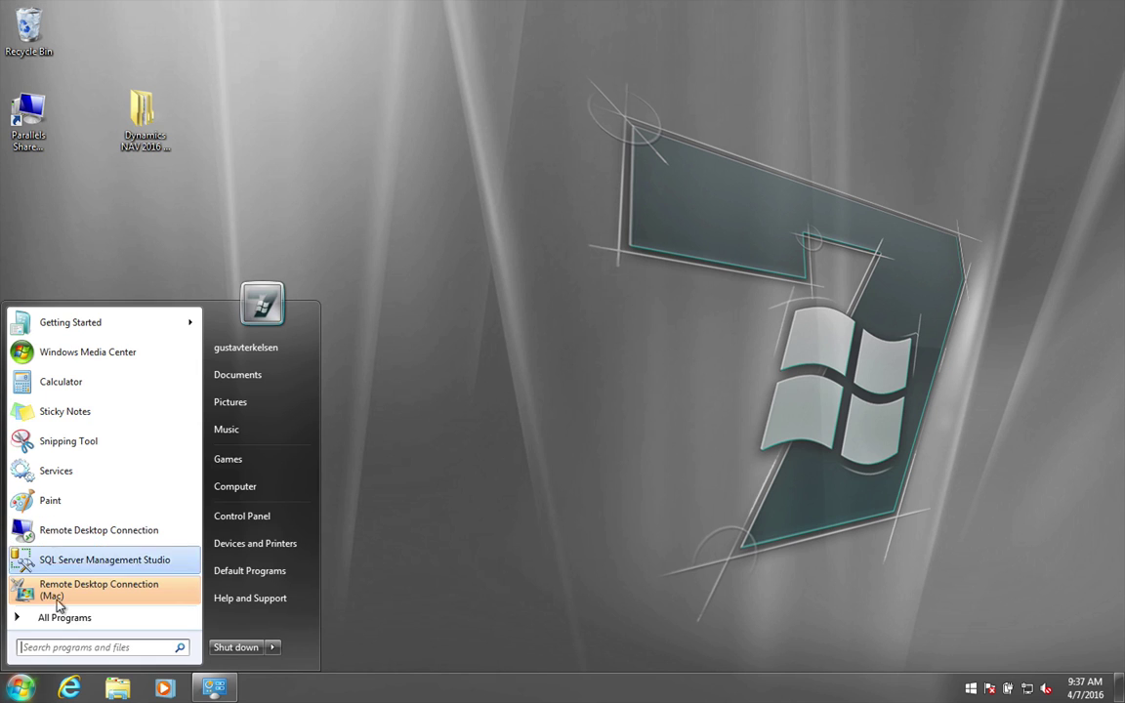
pyautogui.click(30, 619)
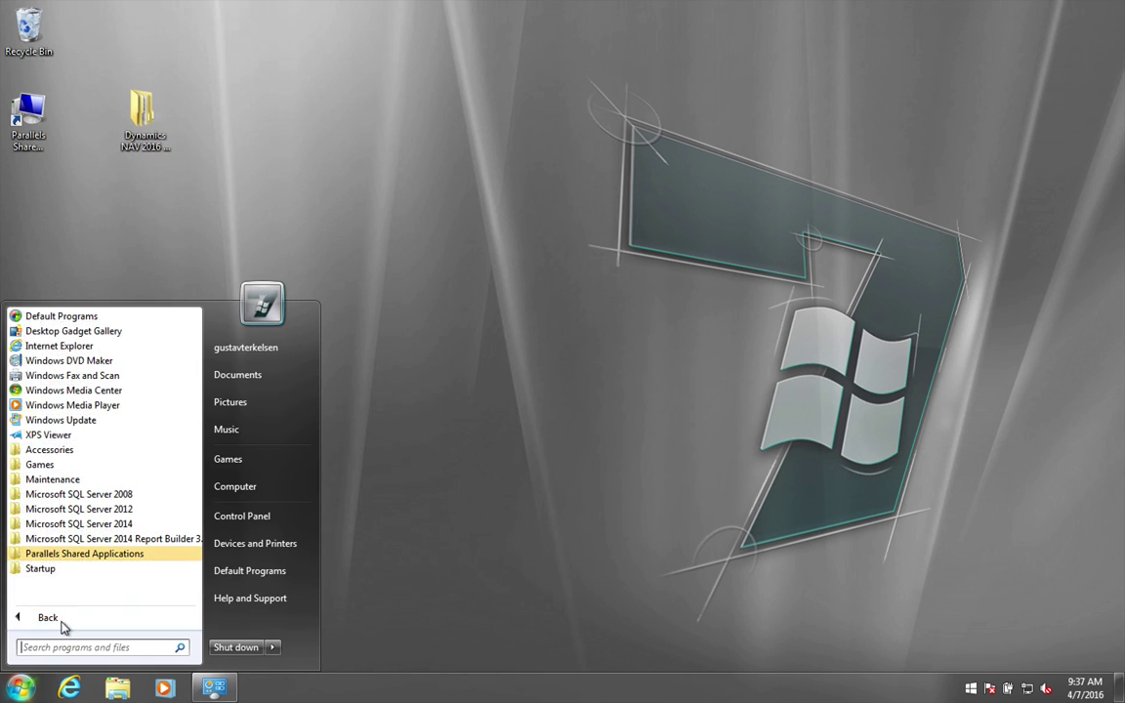
pyautogui.click(86, 420)
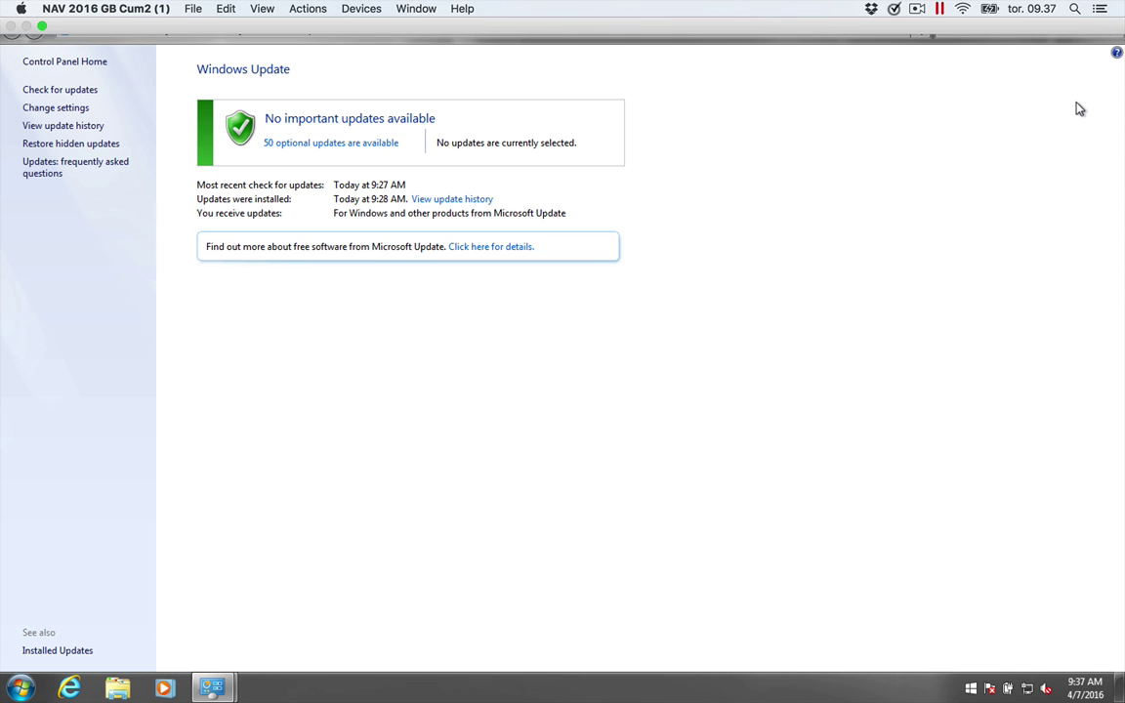
pyautogui.click(1105, 9)
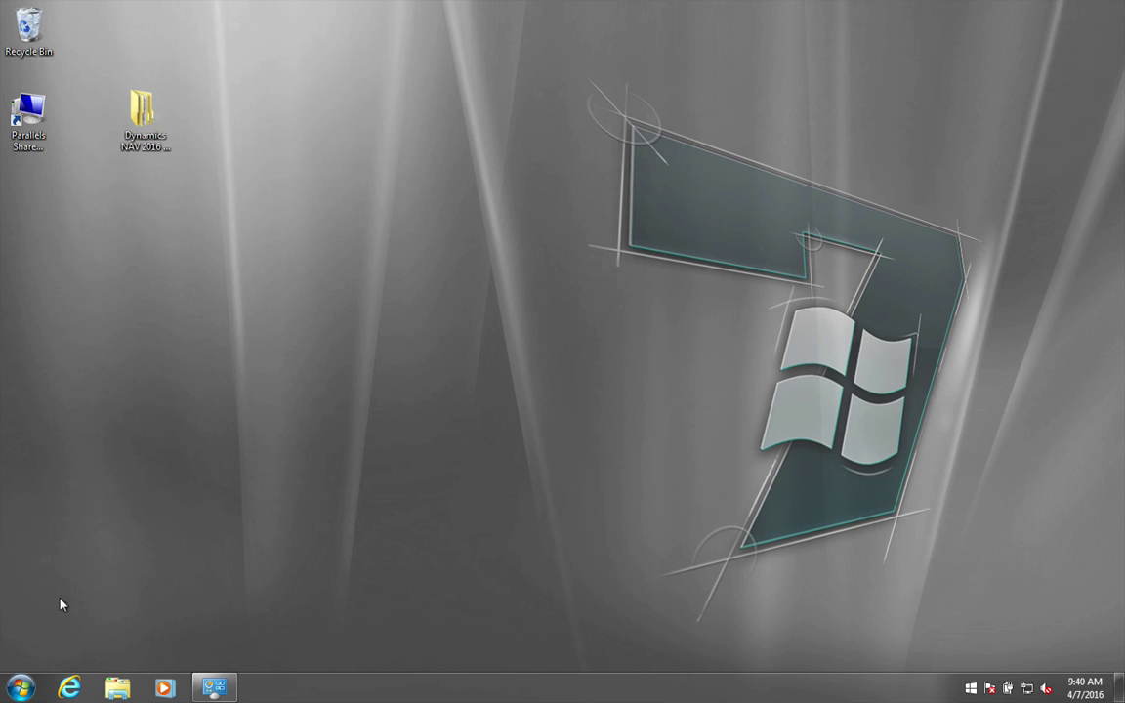
# Step: Open Internet Explorer and search the web for "download dynamics nav 2016 mibuso"
pyautogui.click(68, 688)
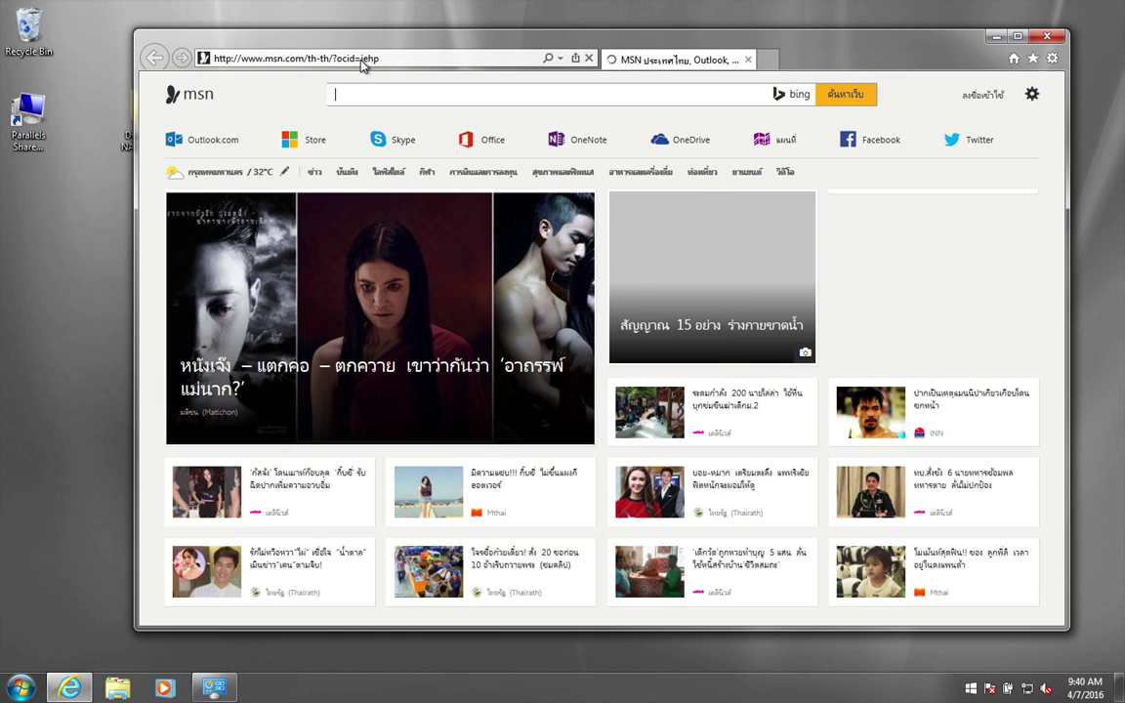
pyautogui.click(360, 59)
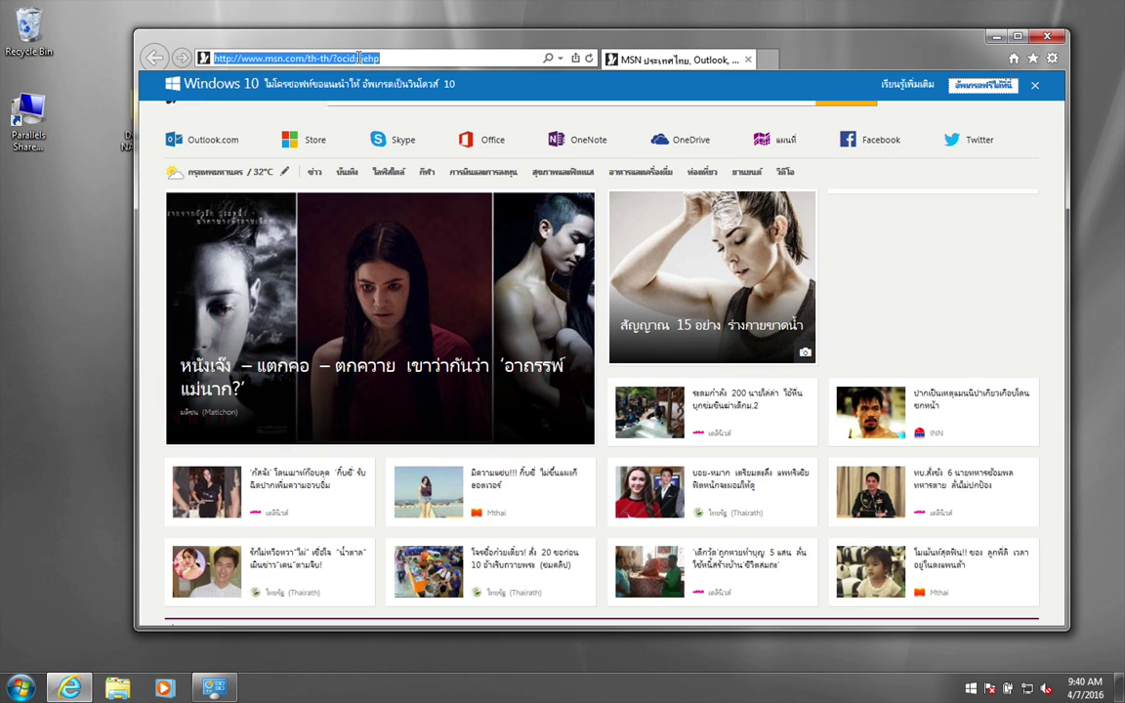
pyautogui.write('dow')
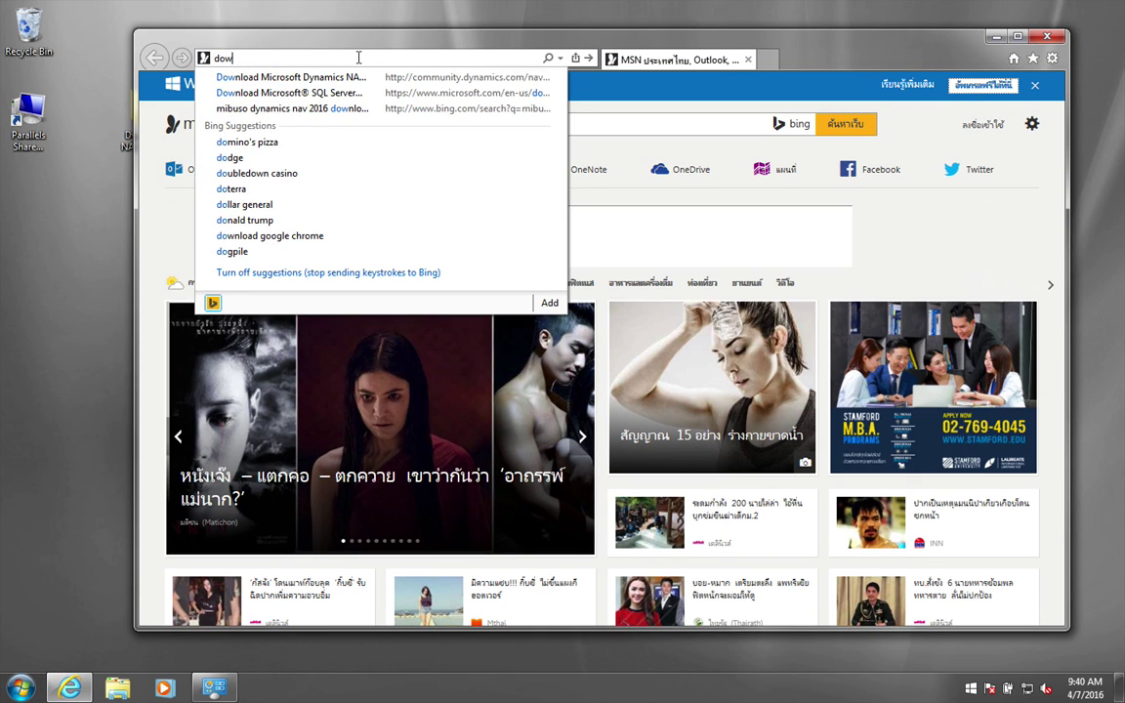
pyautogui.write('nload dynamicc')
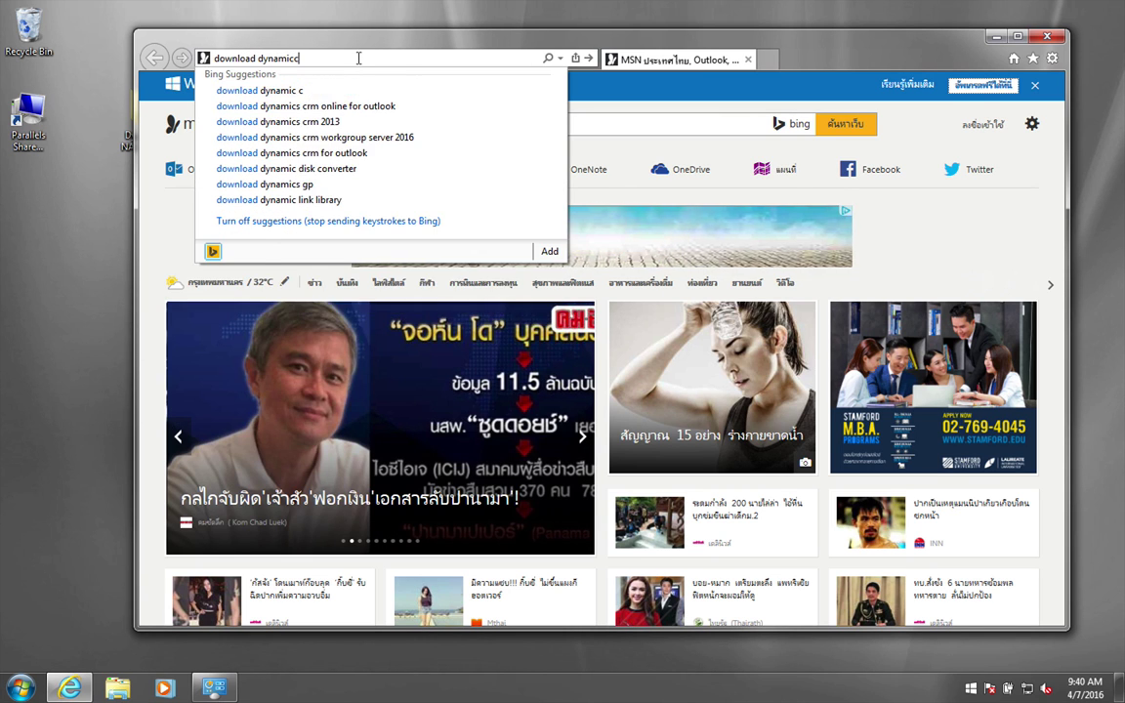
pyautogui.press('BackSpace')
pyautogui.write('s nav 2016')
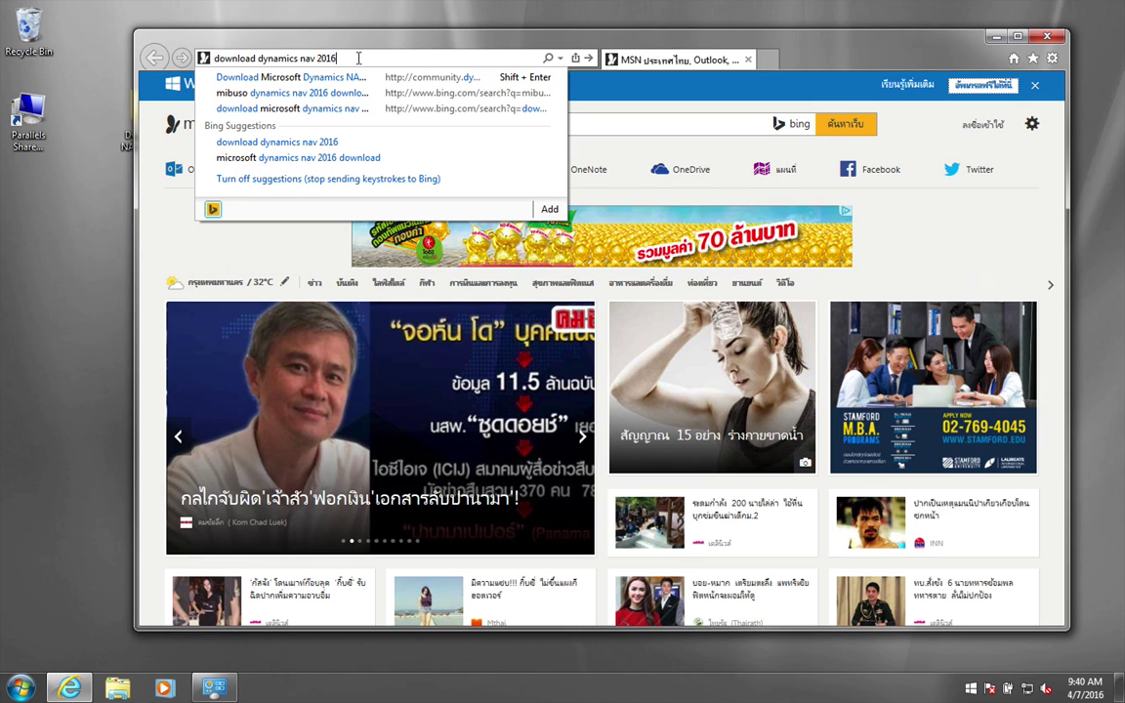
pyautogui.write(' mibuso')
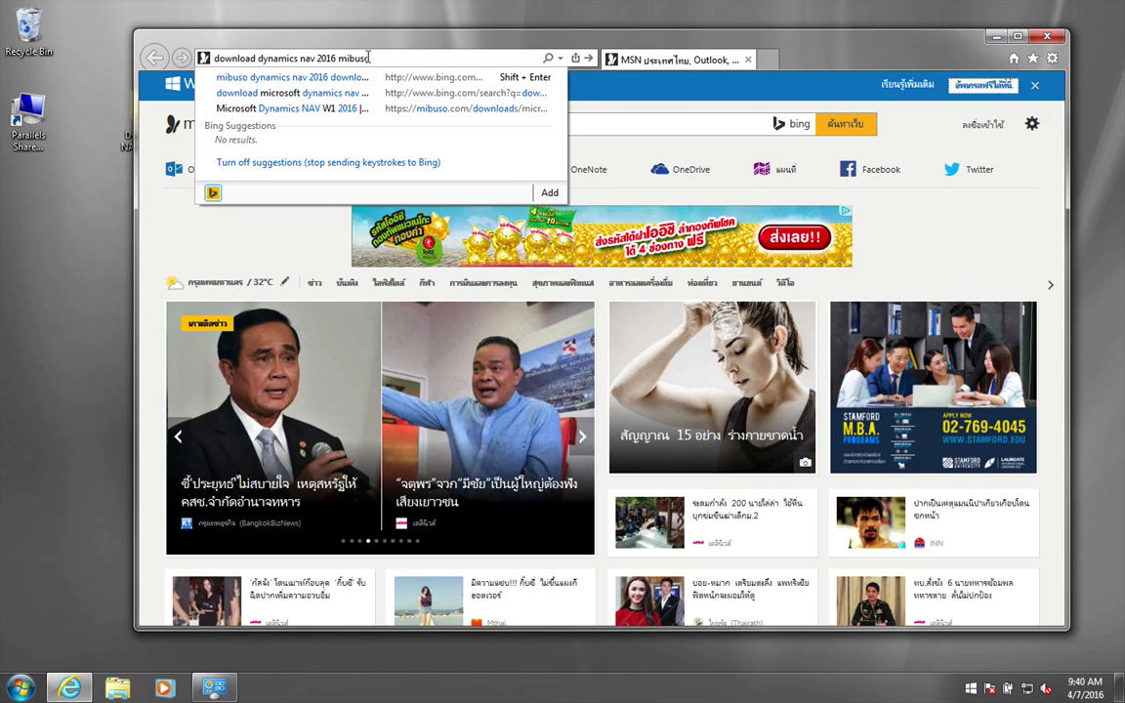
pyautogui.press('Return')
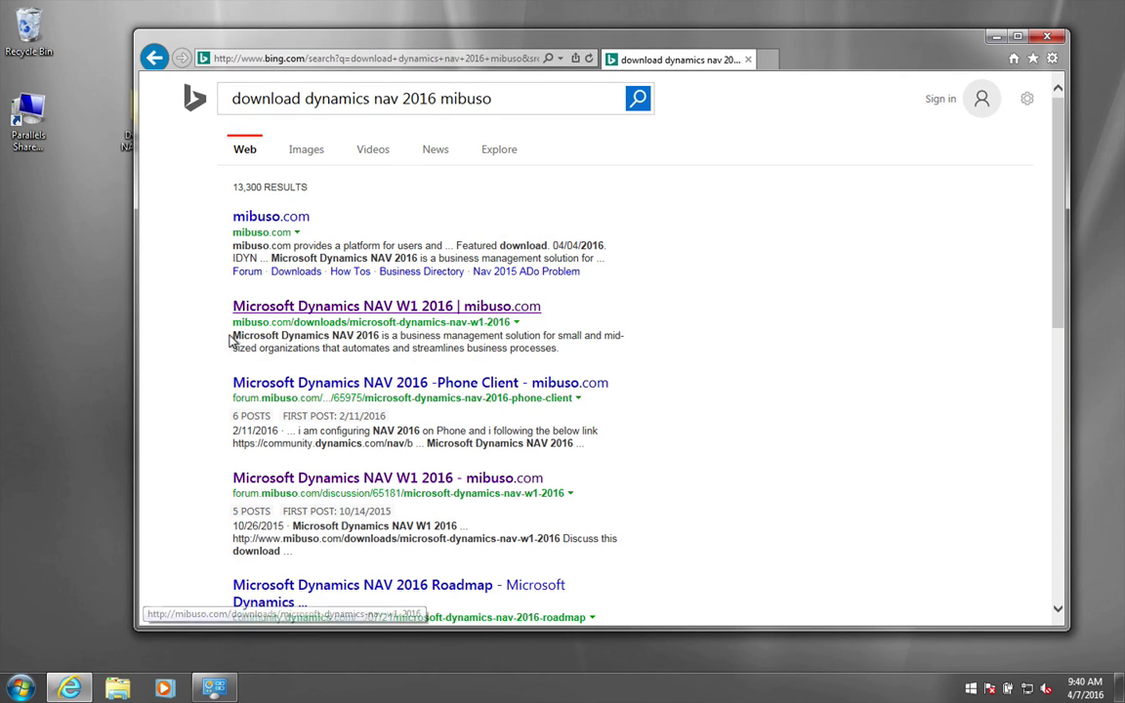
# Step: Open the Microsoft Dynamics NAV W1 2016 page on mibuso.com and save the offered download file
pyautogui.click(286, 313)
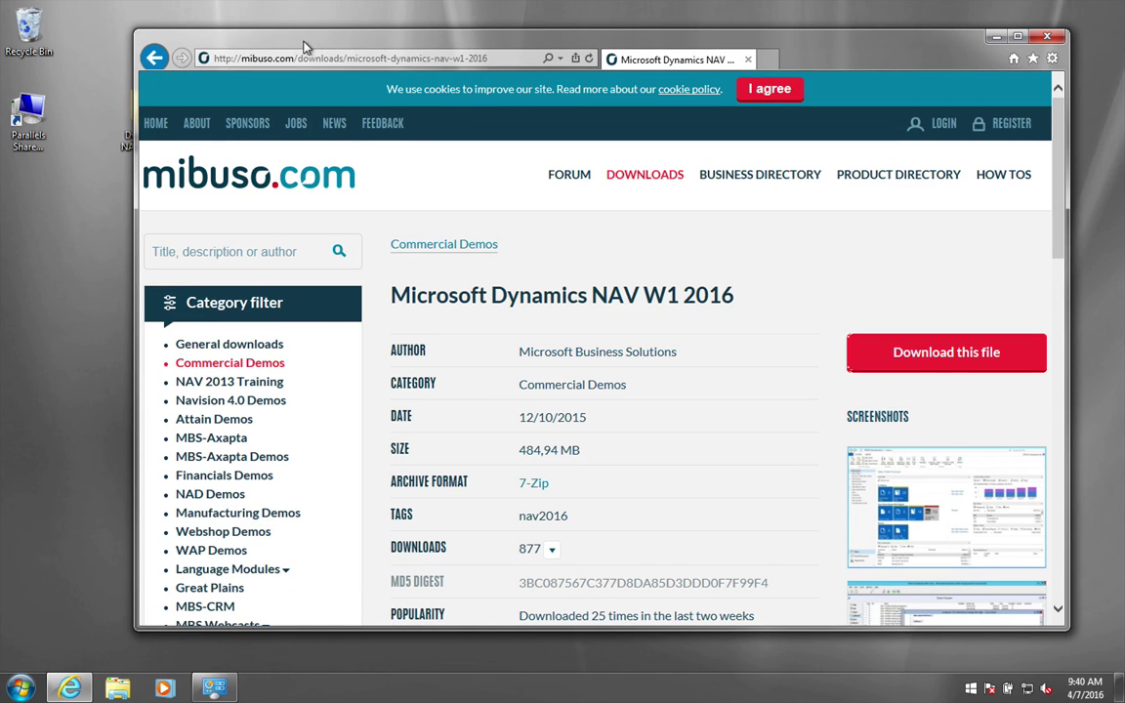
pyautogui.moveTo(302, 43); pyautogui.dragTo(248, 31)
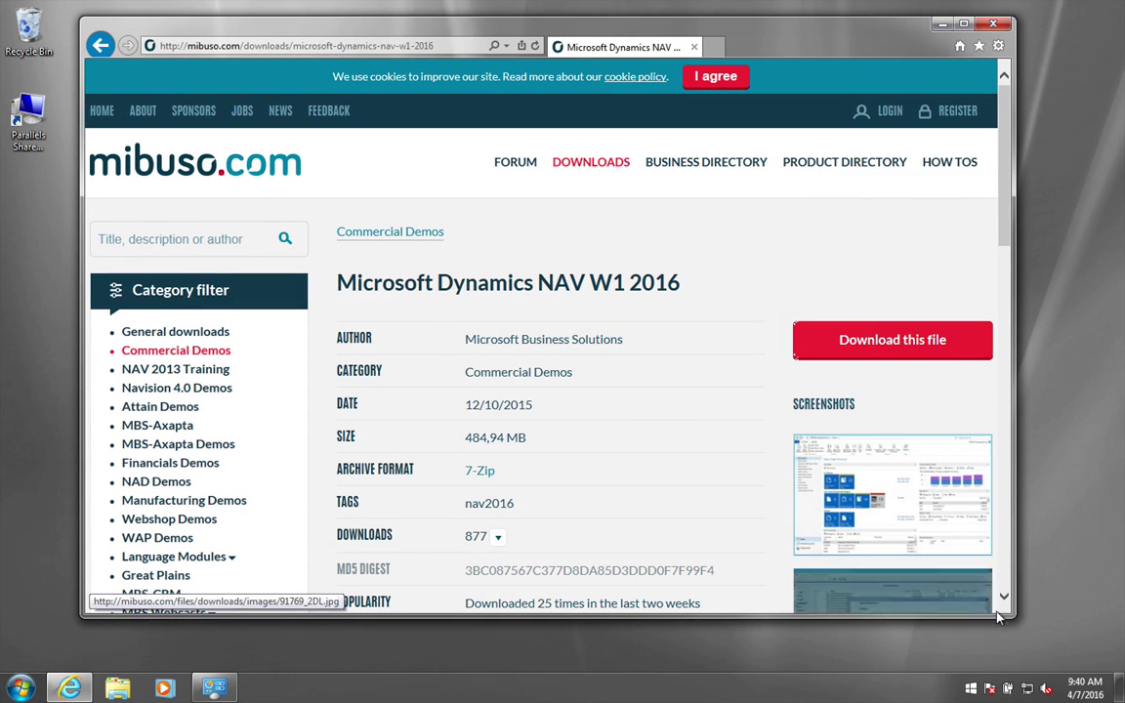
pyautogui.moveTo(1013, 617); pyautogui.dragTo(1036, 644)
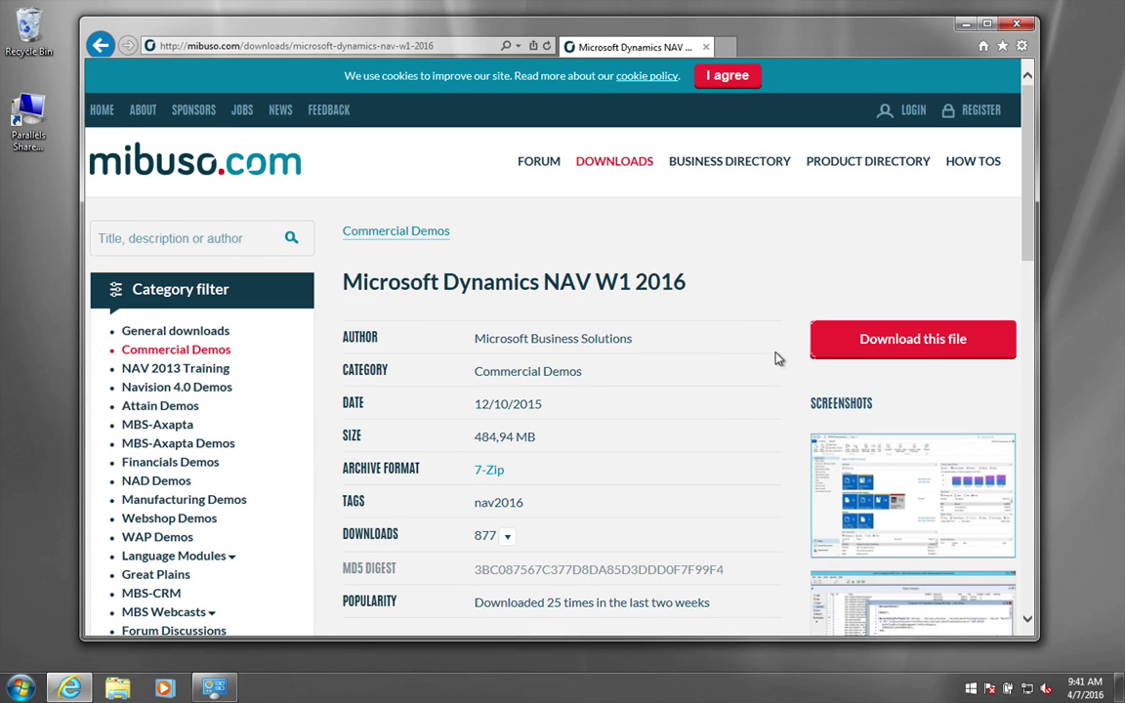
pyautogui.click(905, 341)
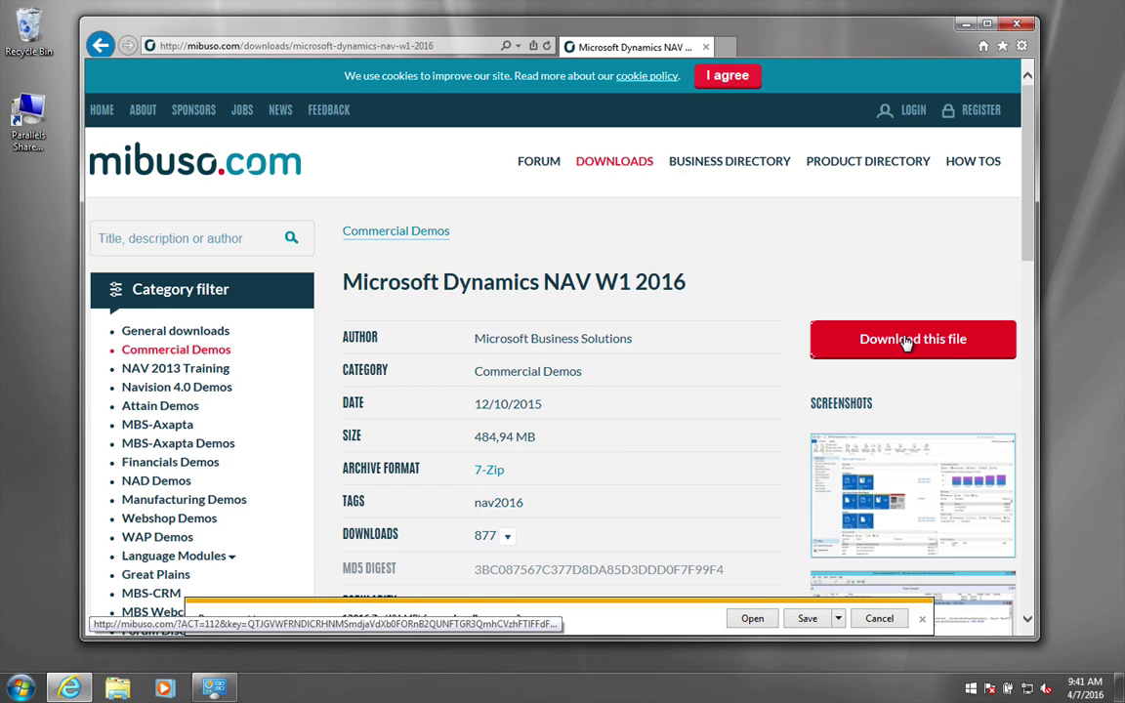
pyautogui.click(806, 617)
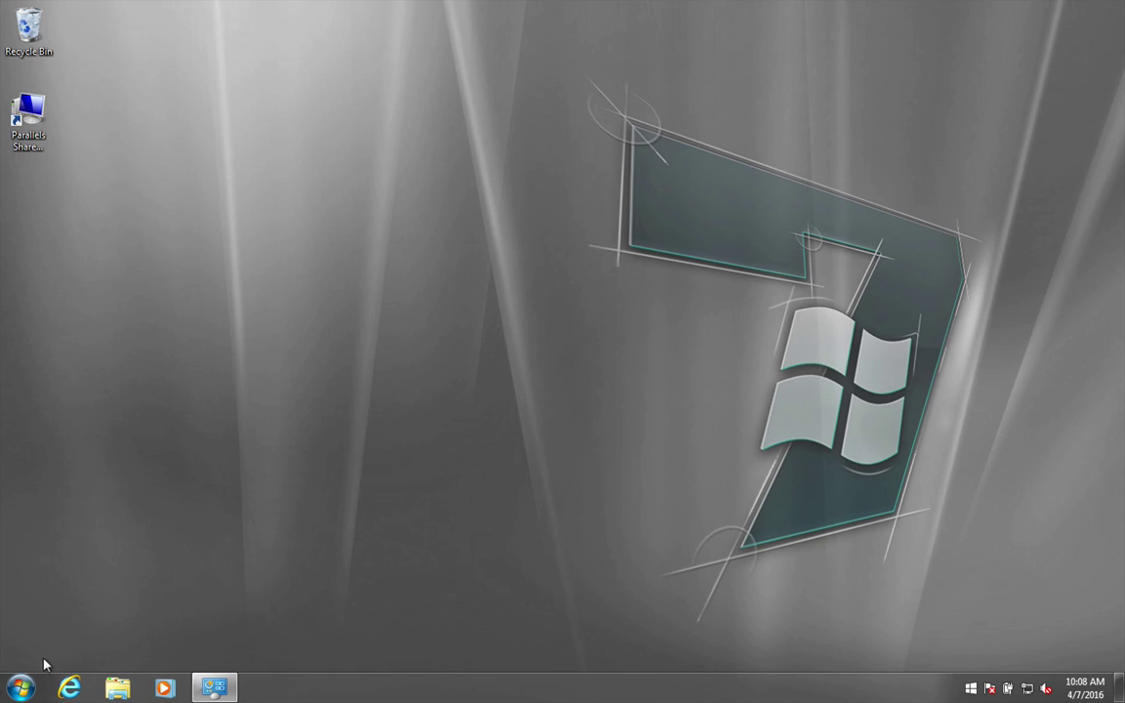
# Step: Open the Downloads folder in Windows Explorer and select the downloaded navw12016.7z archive
pyautogui.click(21, 687)
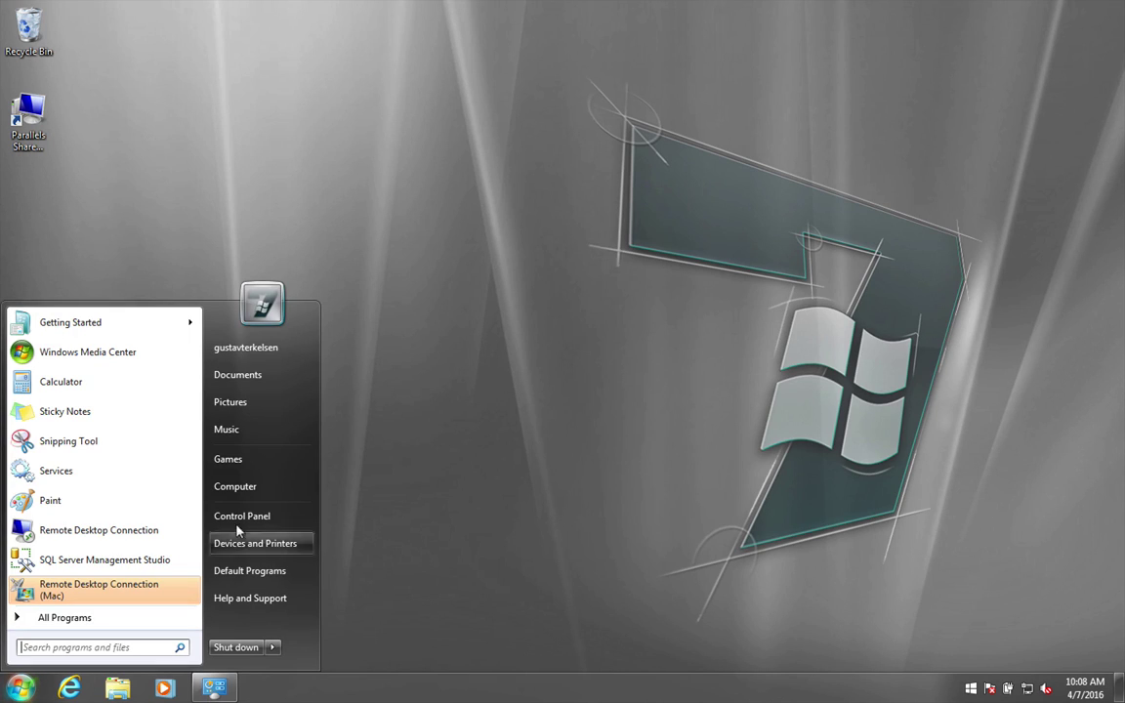
pyautogui.click(118, 691)
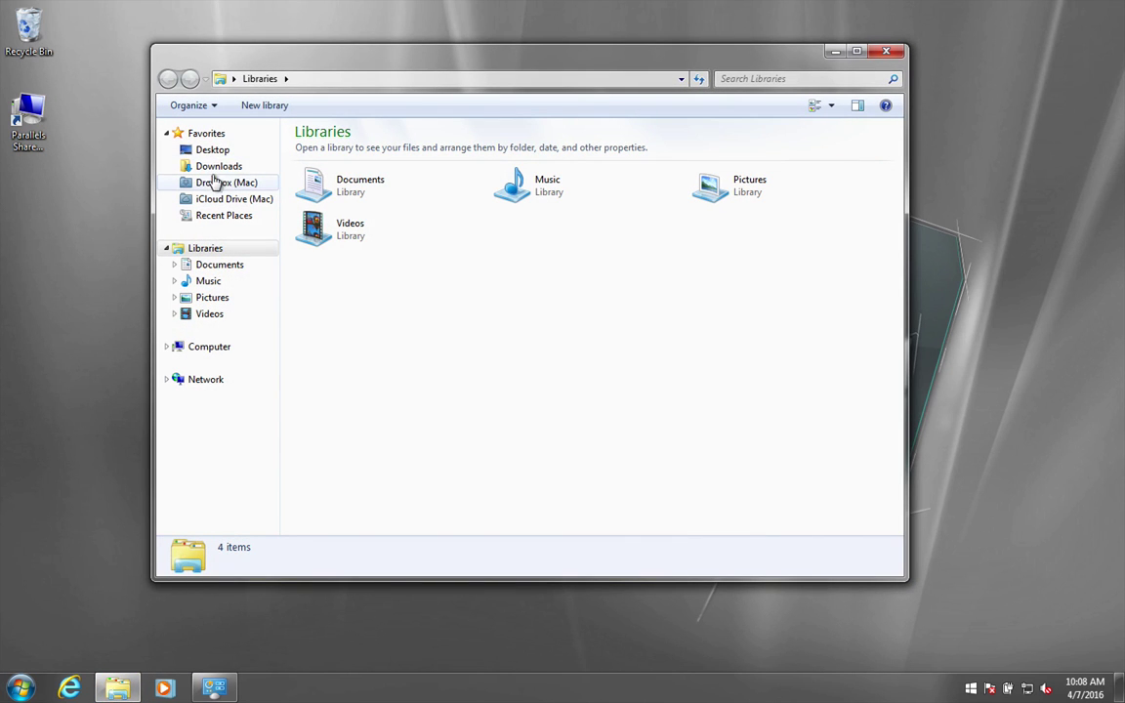
pyautogui.click(218, 168)
pyautogui.click(326, 153)
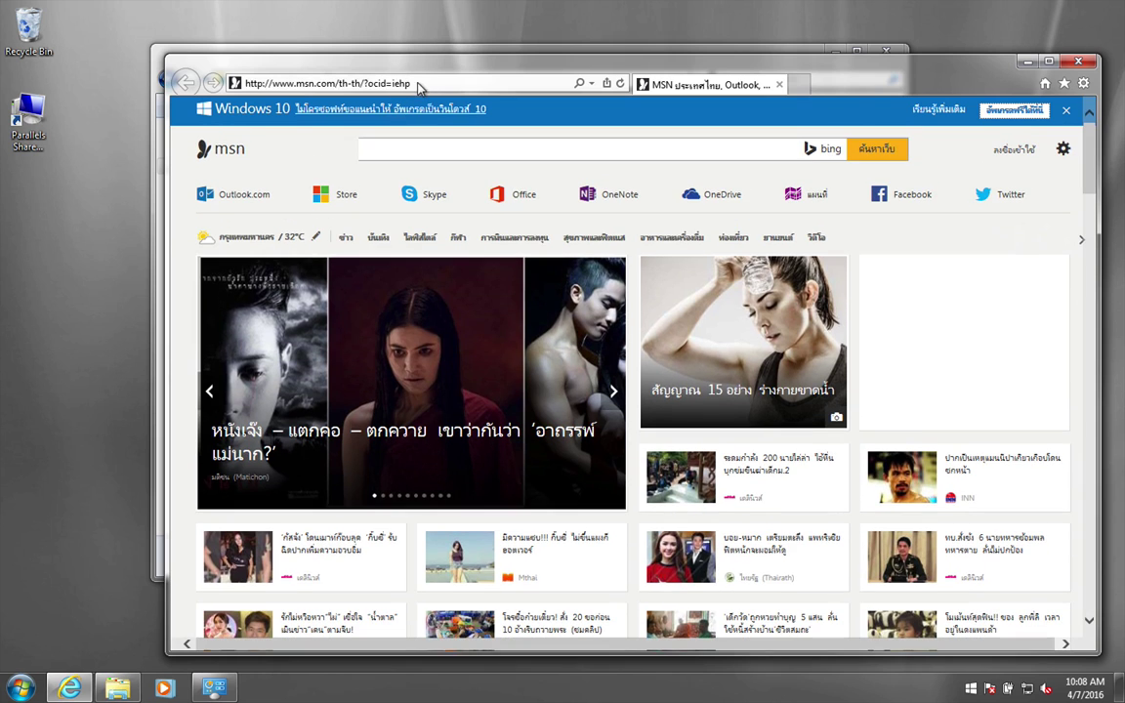
# Step: Switch to Internet Explorer and search the web for "winrar"
pyautogui.click(418, 83)
pyautogui.write('winrar')
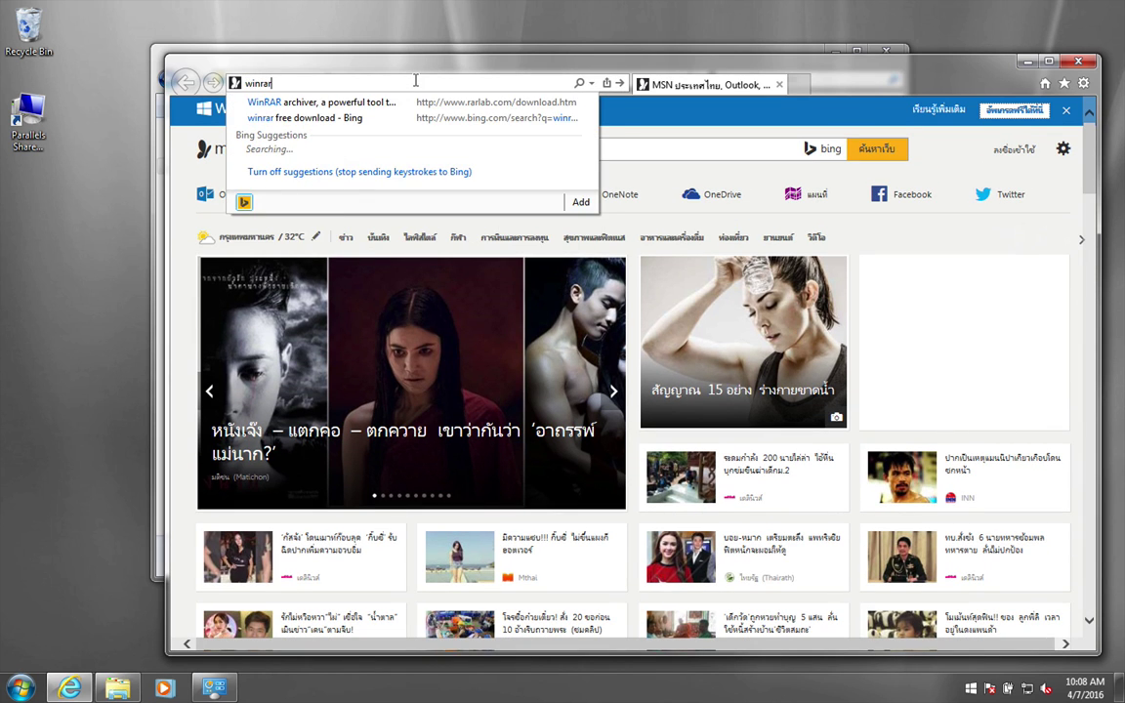
pyautogui.press('Return')
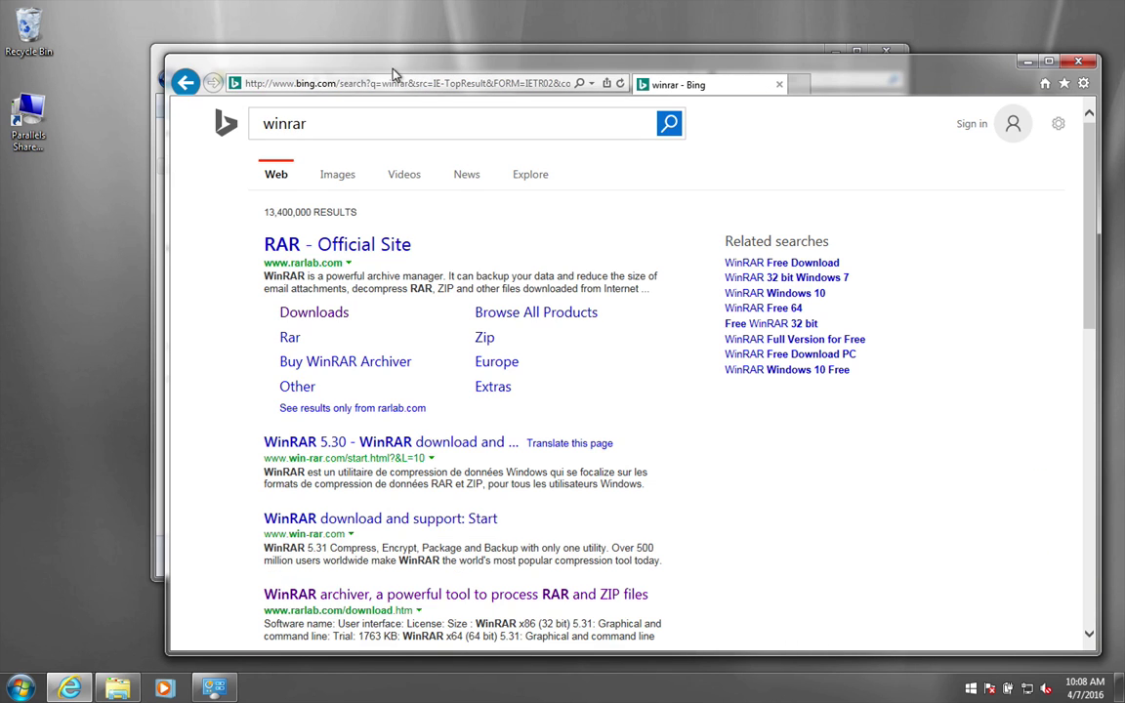
# Step: Open the rarlab.com WinRAR download page from the search results and locate the English versions in the localized list
pyautogui.moveTo(395, 73); pyautogui.dragTo(410, 51)
pyautogui.scroll(-3, 219, 419)
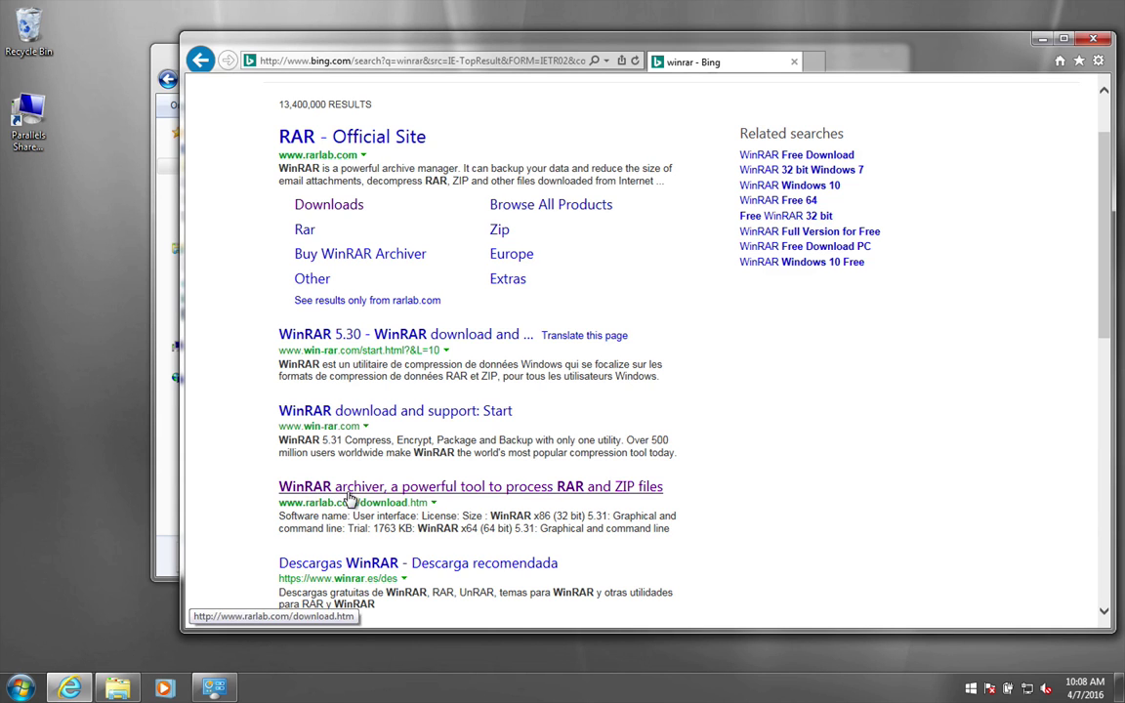
pyautogui.click(349, 488)
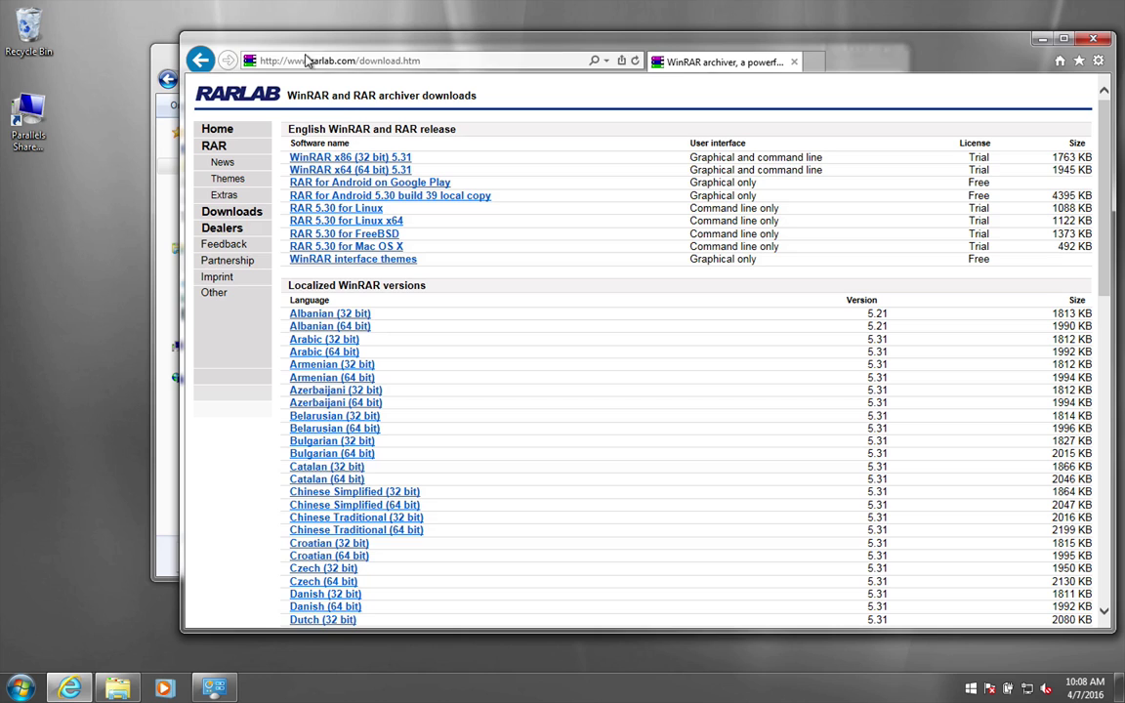
pyautogui.moveTo(283, 39); pyautogui.dragTo(278, 18)
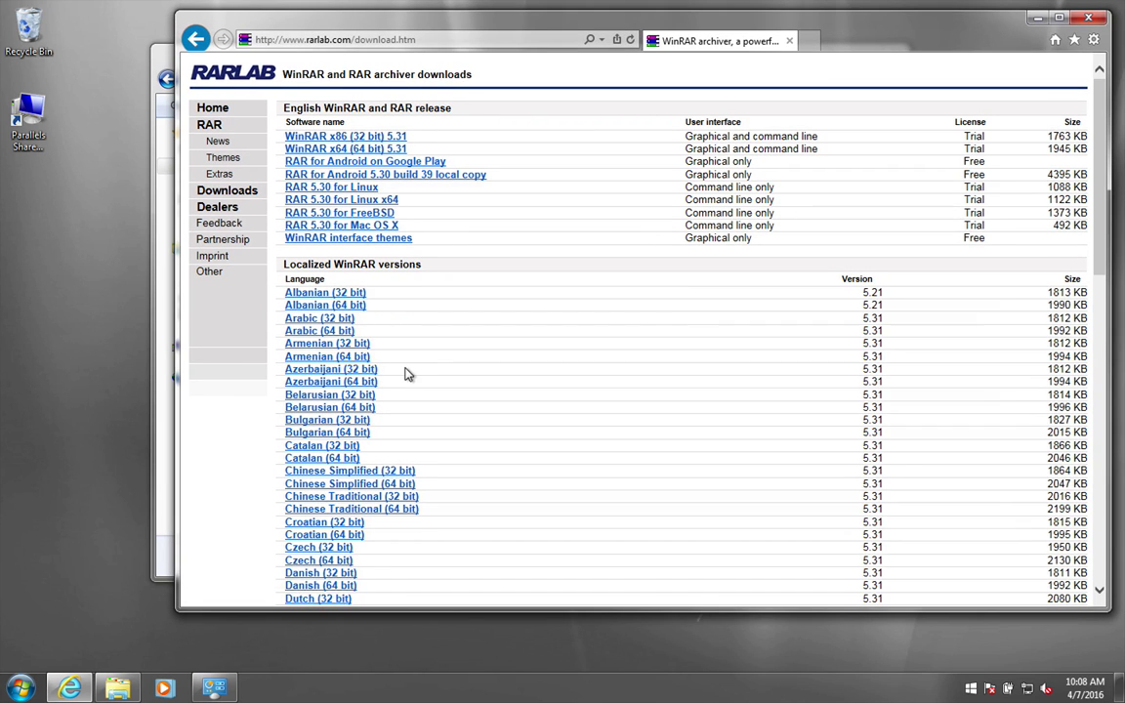
pyautogui.scroll(-3, 332, 441)
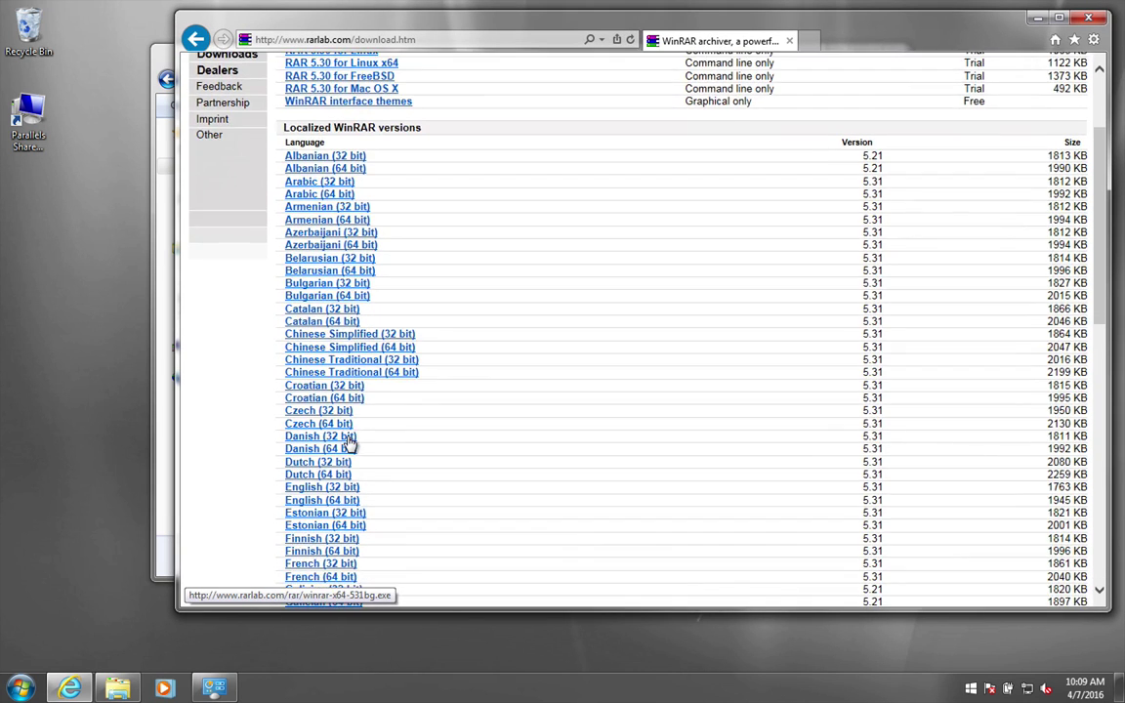
pyautogui.scroll(-4, 349, 444)
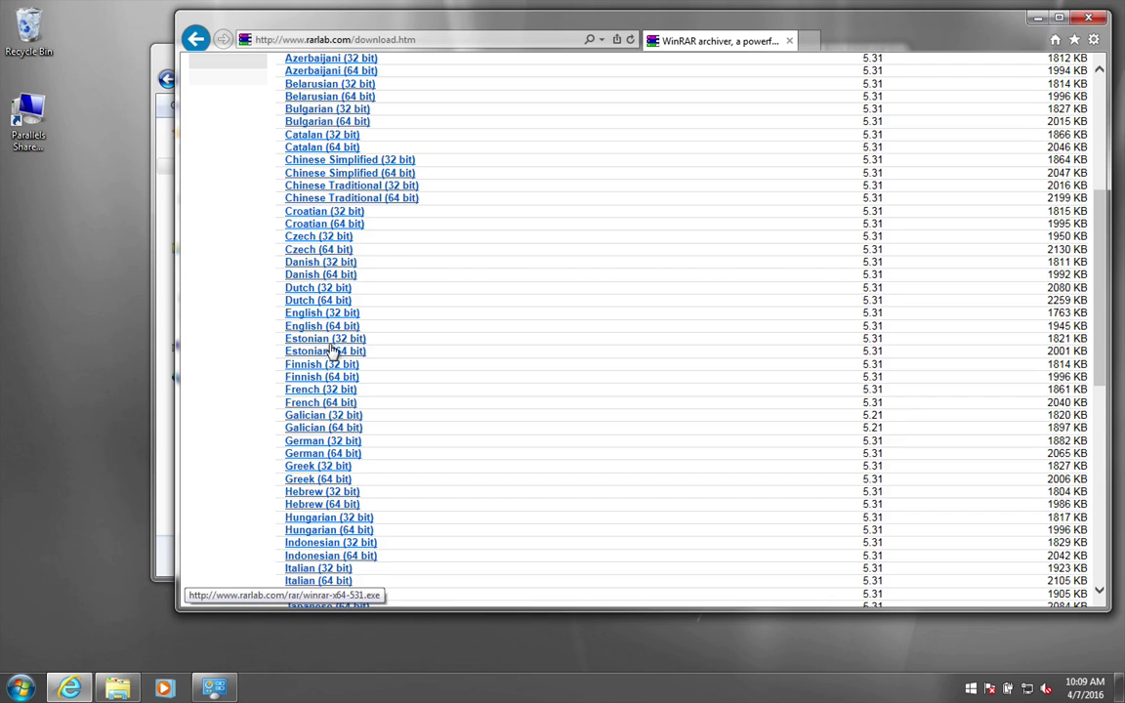
# Step: Open the computer's system properties to check whether Windows is 32-bit or 64-bit, and return to the download page
pyautogui.click(21, 688)
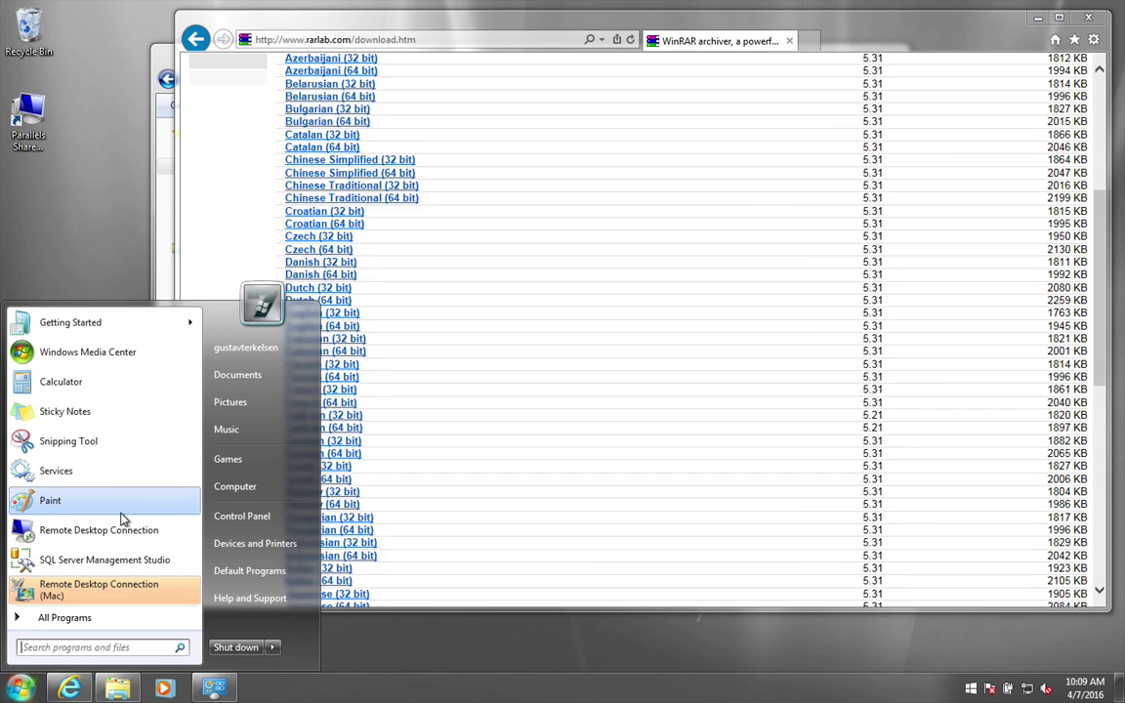
pyautogui.rightClick(243, 488)
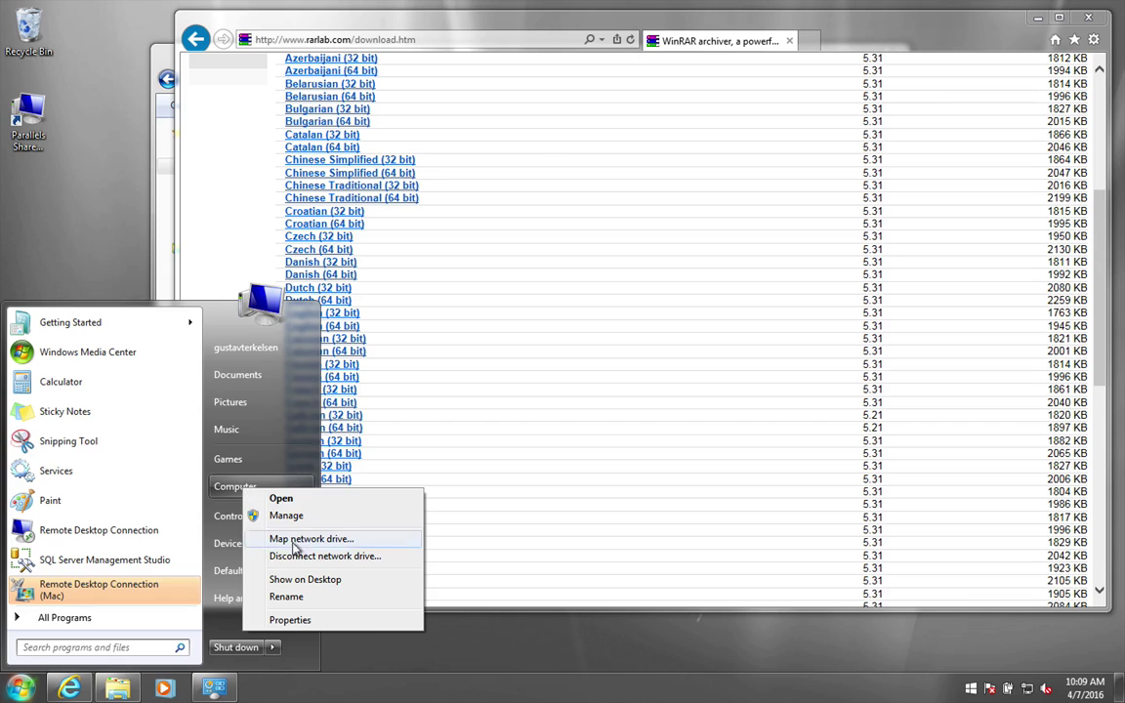
pyautogui.click(293, 619)
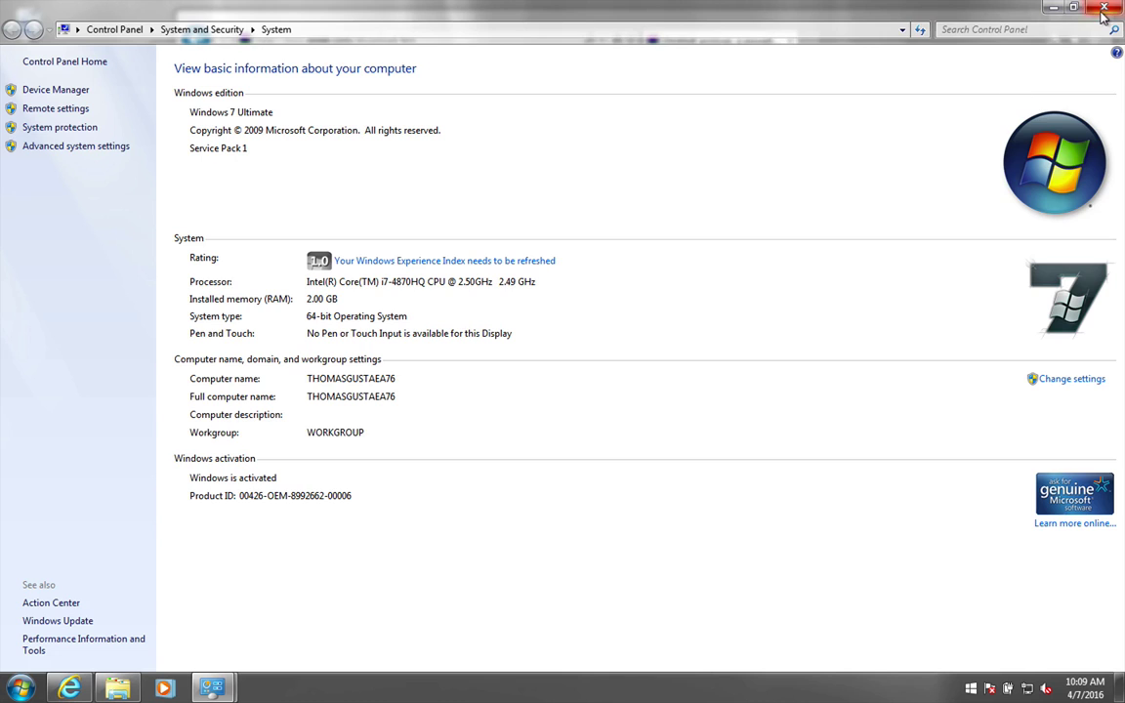
pyautogui.click(1052, 8)
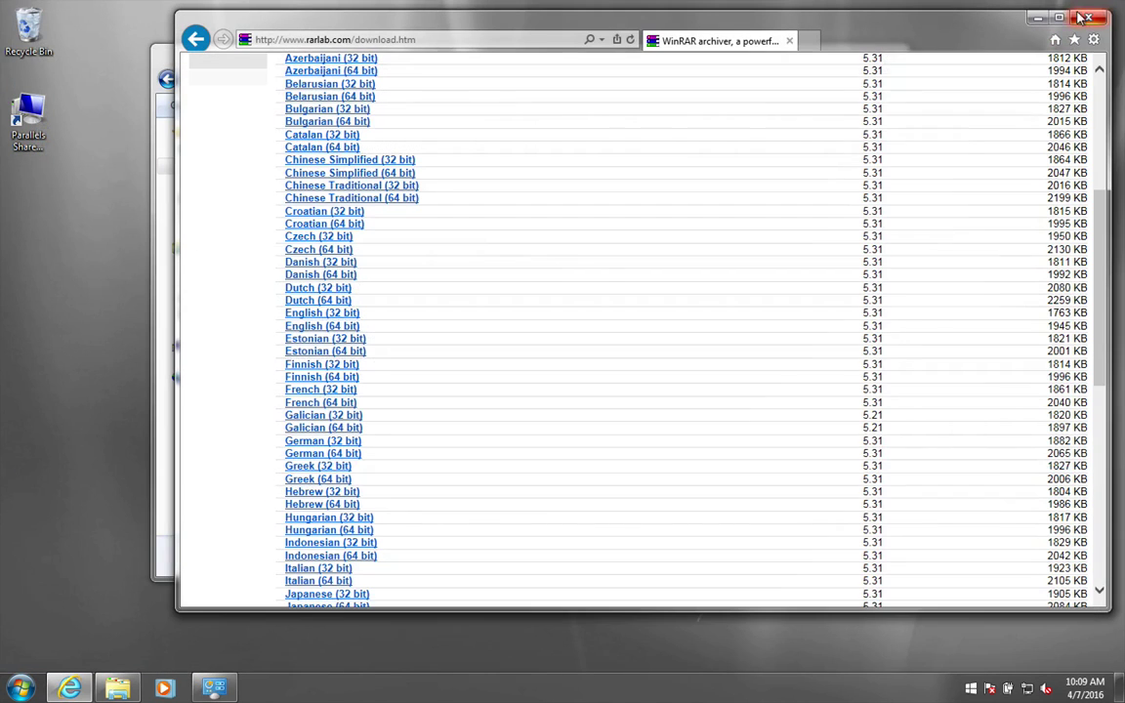
# Step: Download the English (64 bit) WinRAR installer winrar-x64-531.exe and open the folder containing it
pyautogui.click(325, 328)
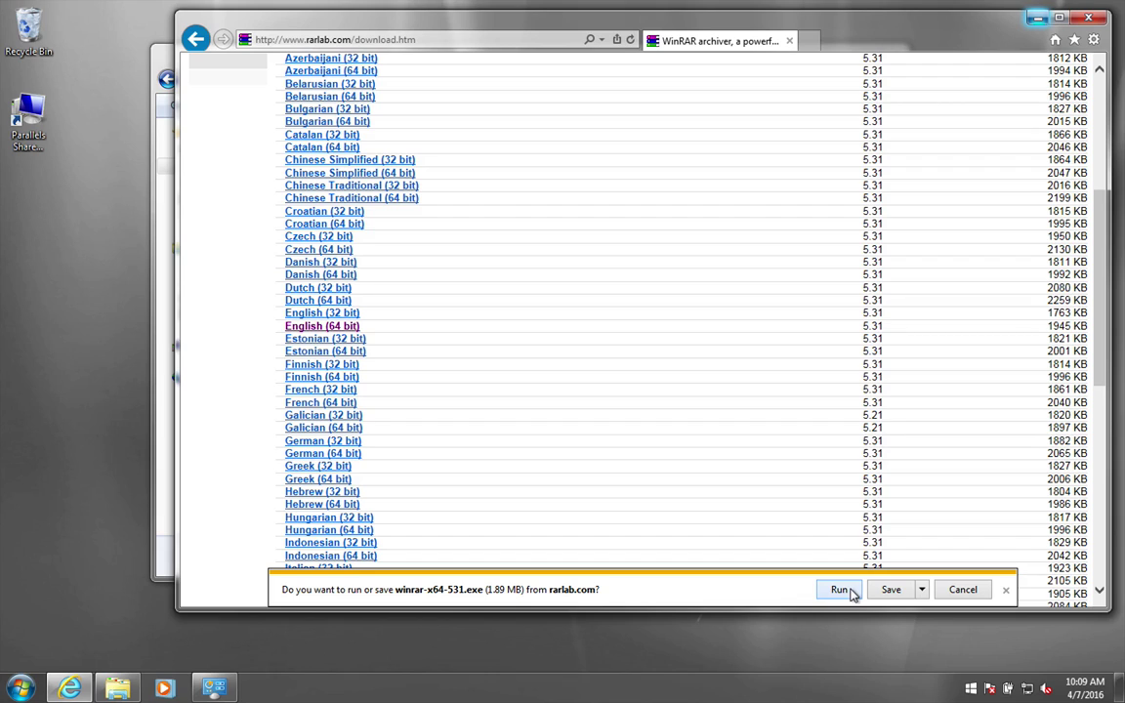
pyautogui.click(854, 590)
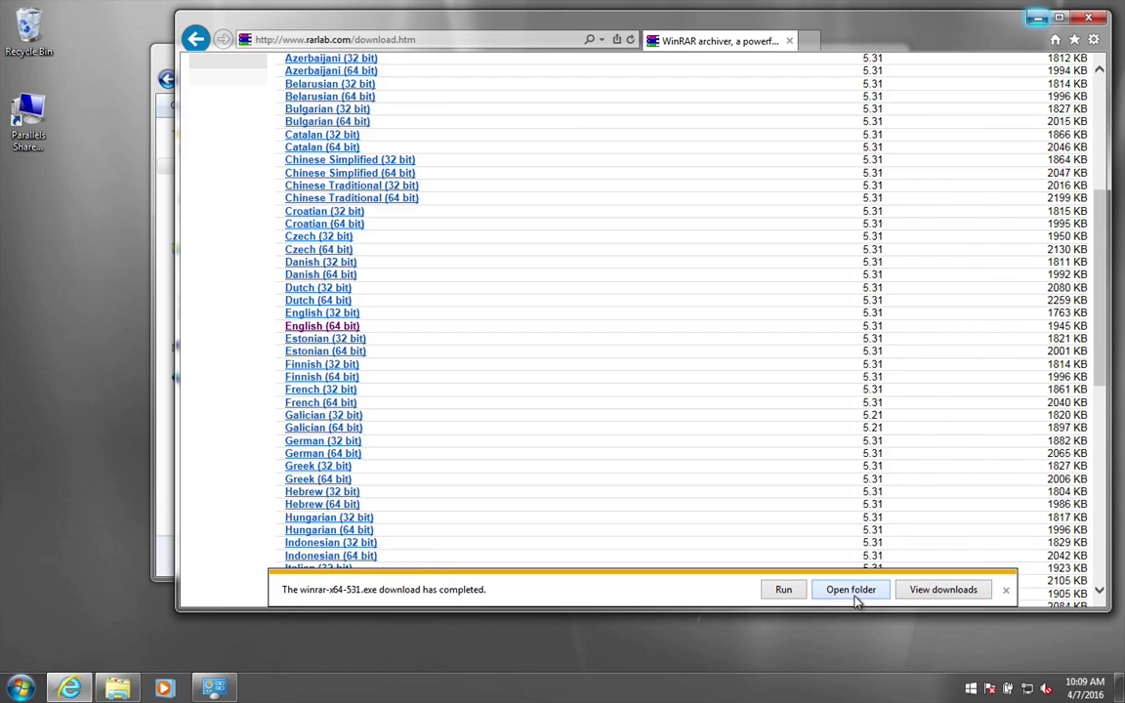
pyautogui.click(852, 591)
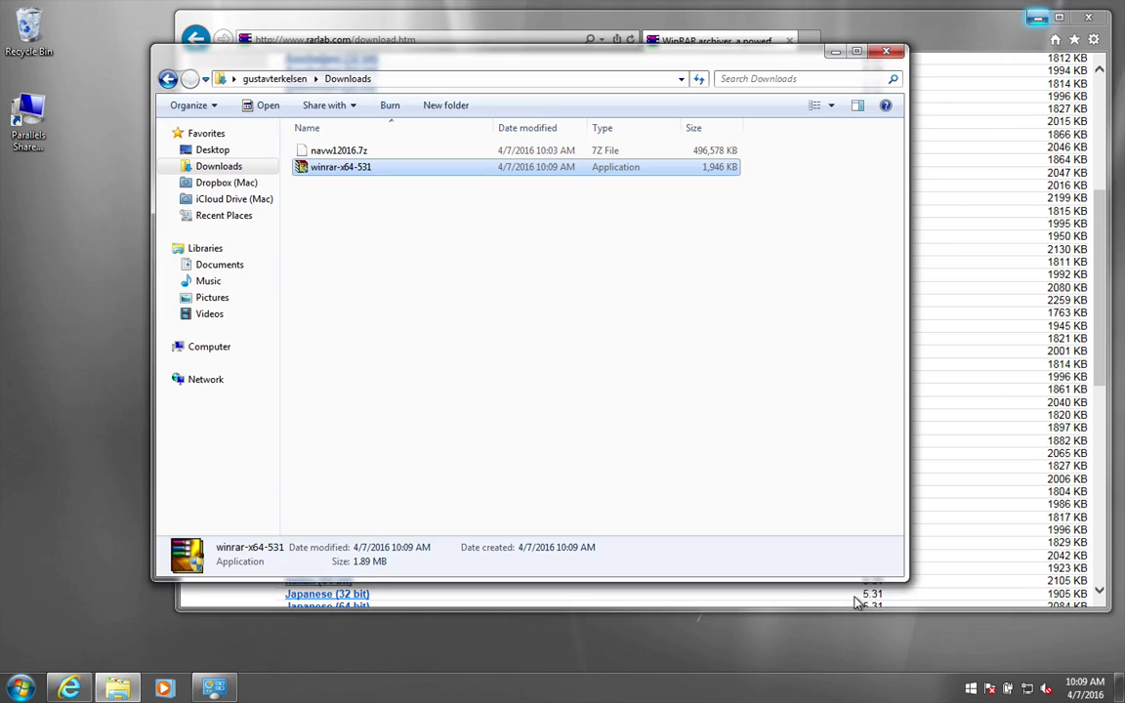
# Step: Run winrar-x64-531, install WinRAR to C:\Program Files\WinRAR with the default associations and integration options, and close the shortcuts folder
pyautogui.doubleClick(349, 167)
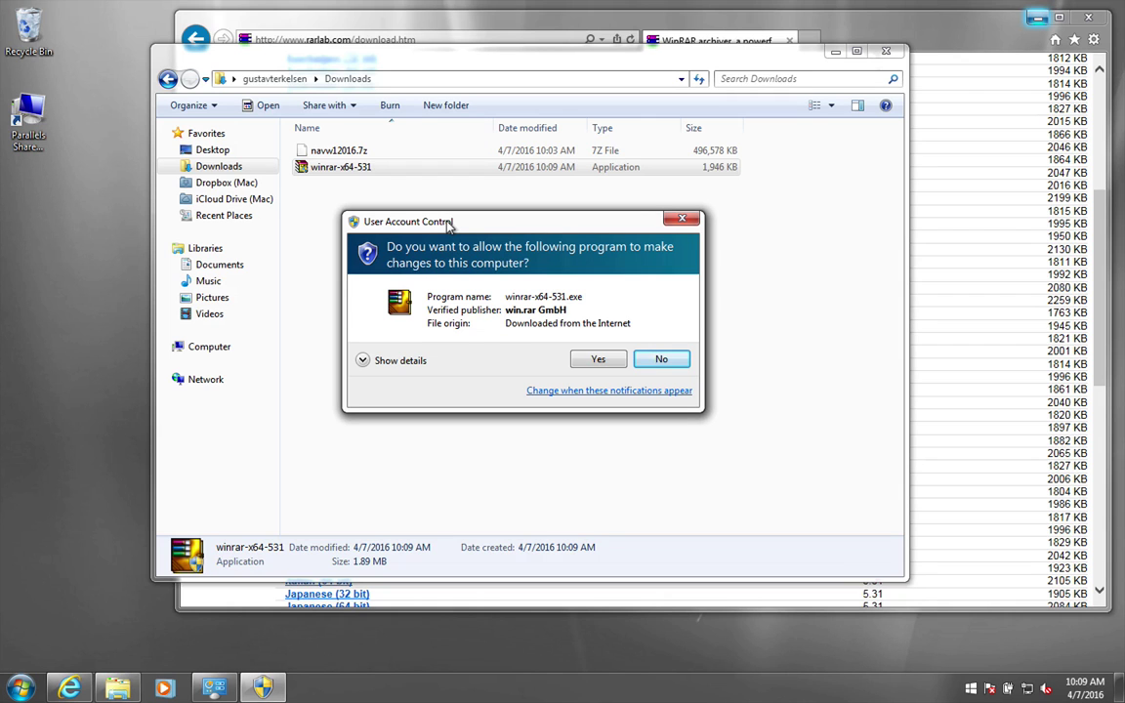
pyautogui.click(597, 359)
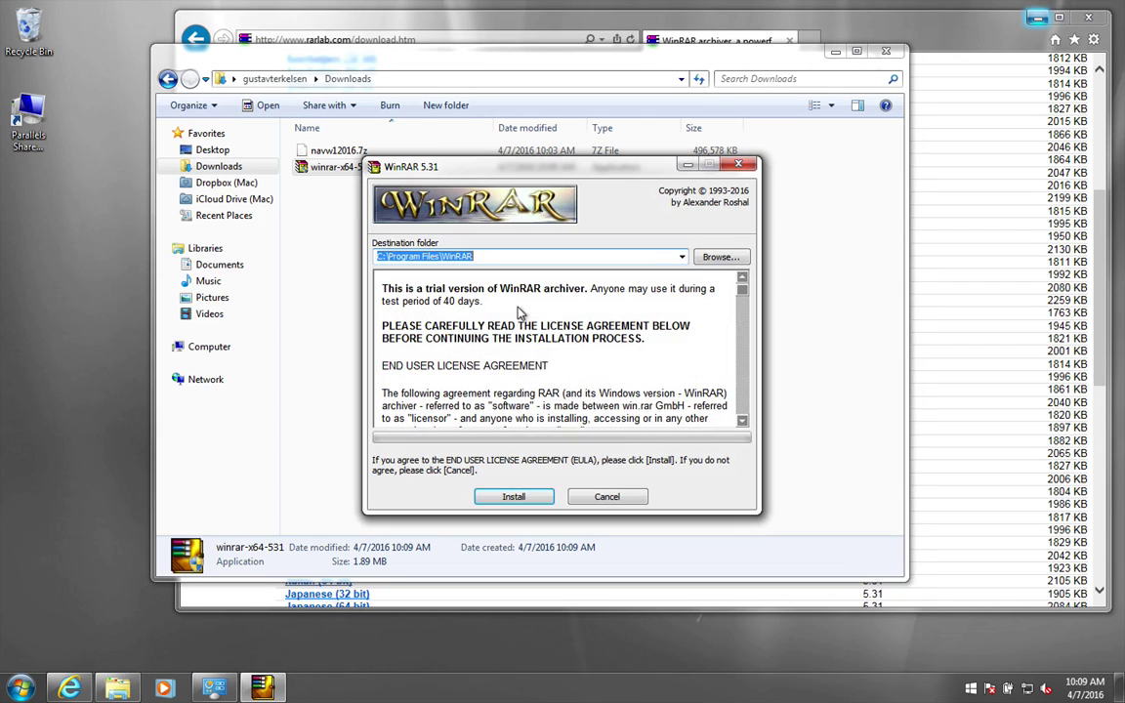
pyautogui.click(519, 496)
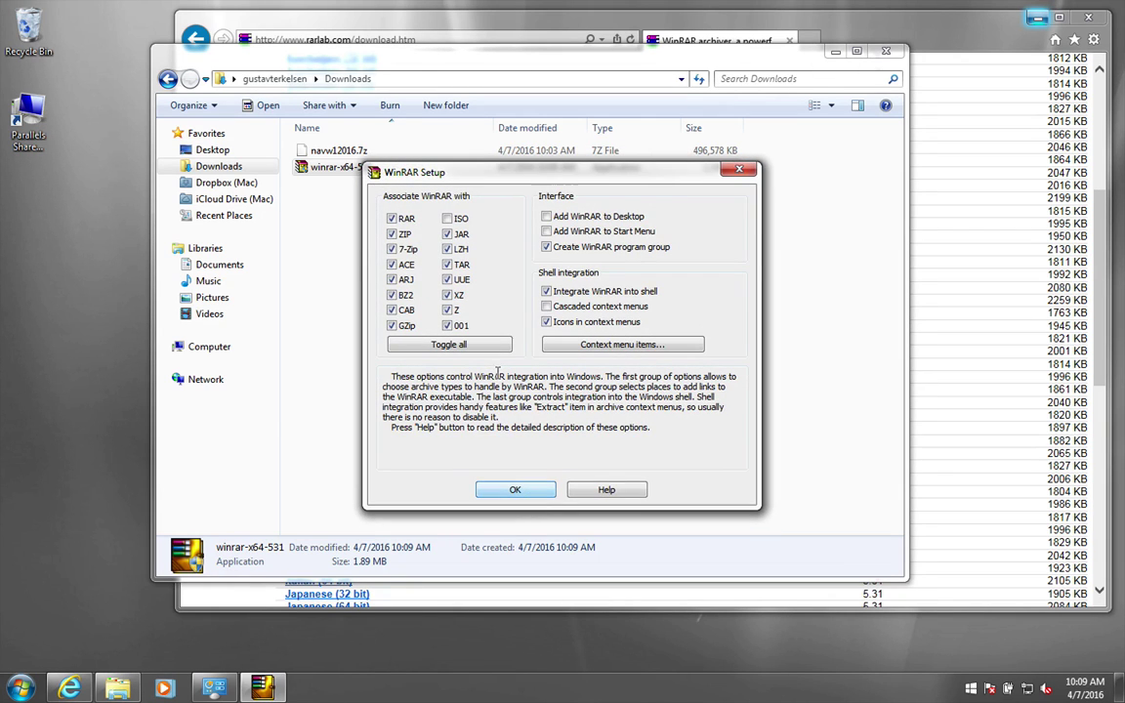
pyautogui.click(514, 490)
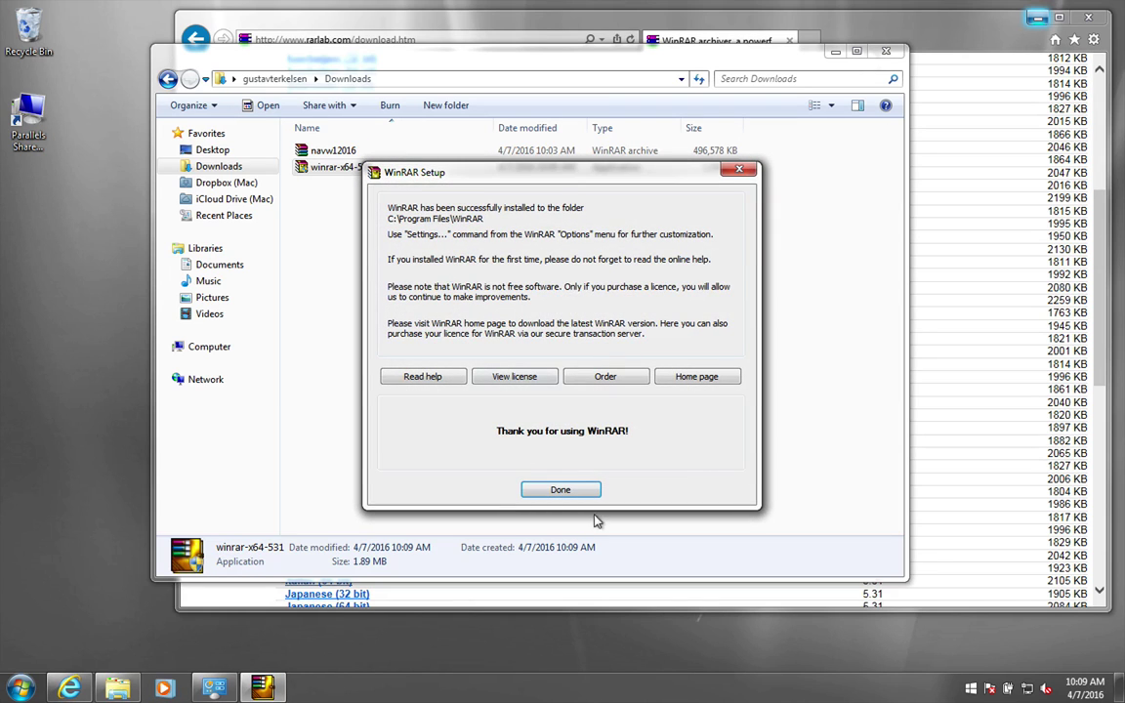
pyautogui.click(590, 490)
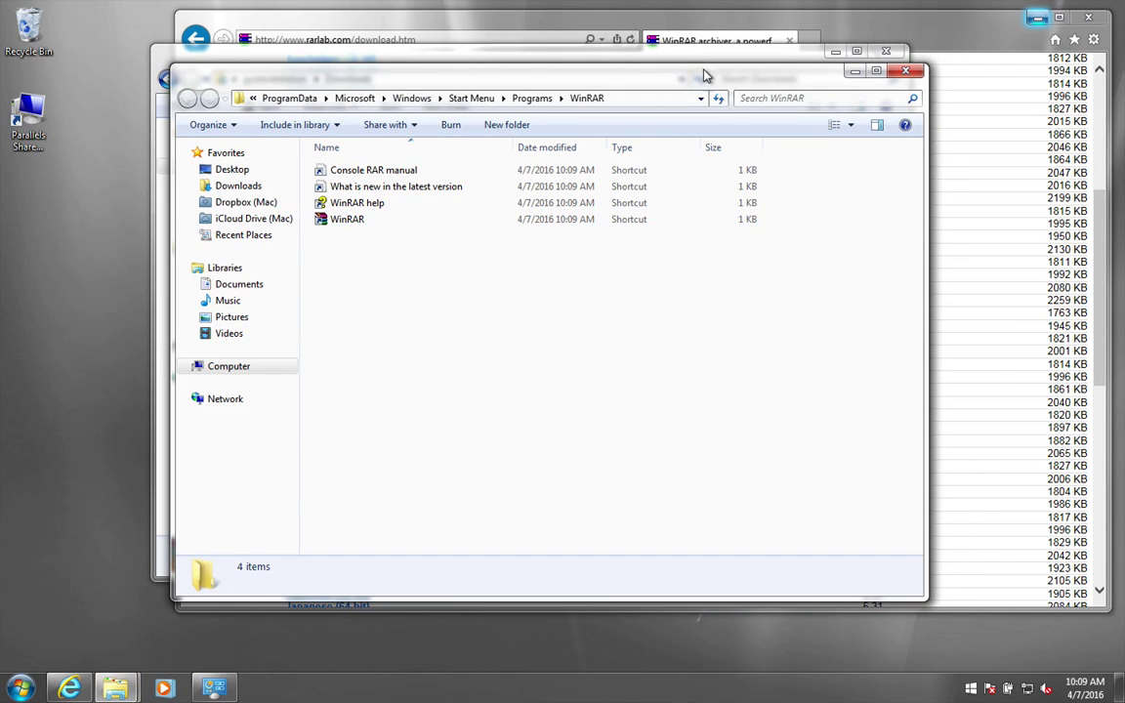
pyautogui.click(900, 73)
# Step: Extract the navw12016 archive in Downloads into its own navw12016 folder with WinRAR
pyautogui.click(327, 154)
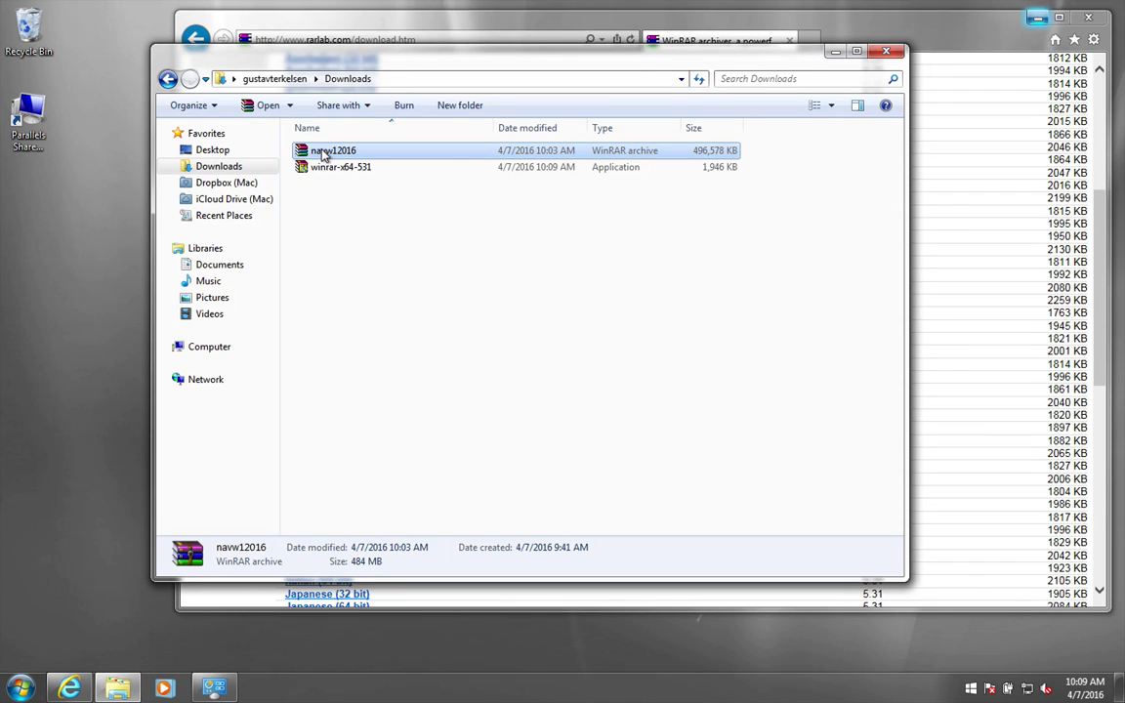
pyautogui.doubleClick(325, 154)
pyautogui.press('Escape')
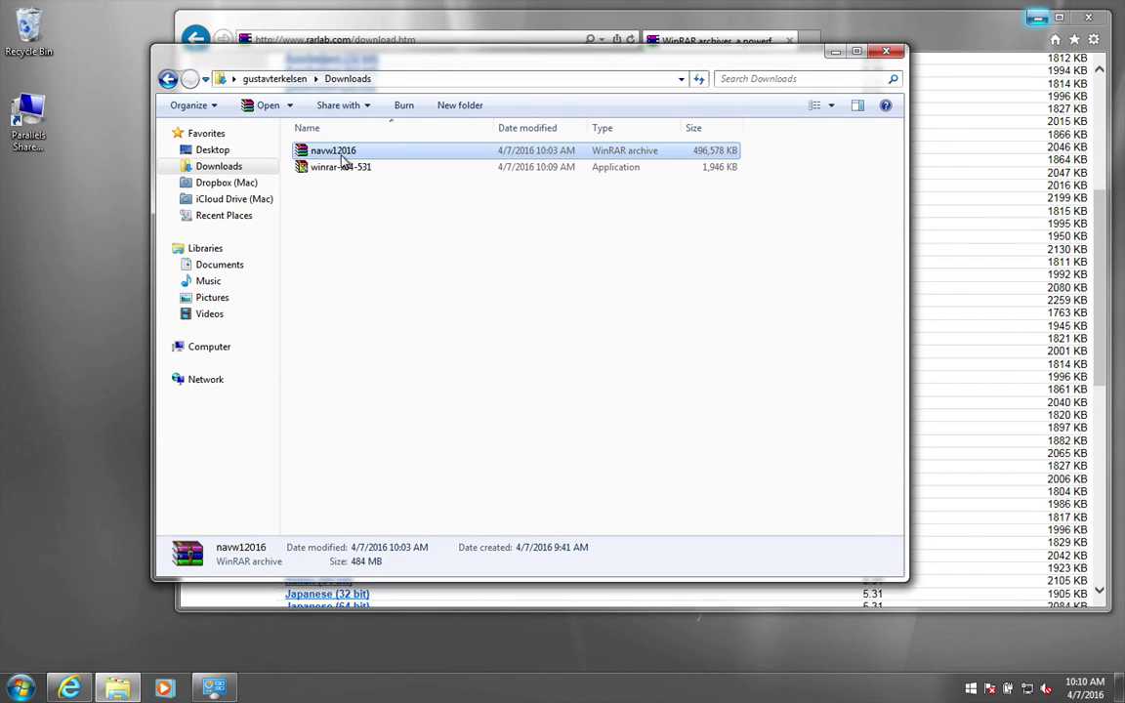
pyautogui.rightClick(343, 157)
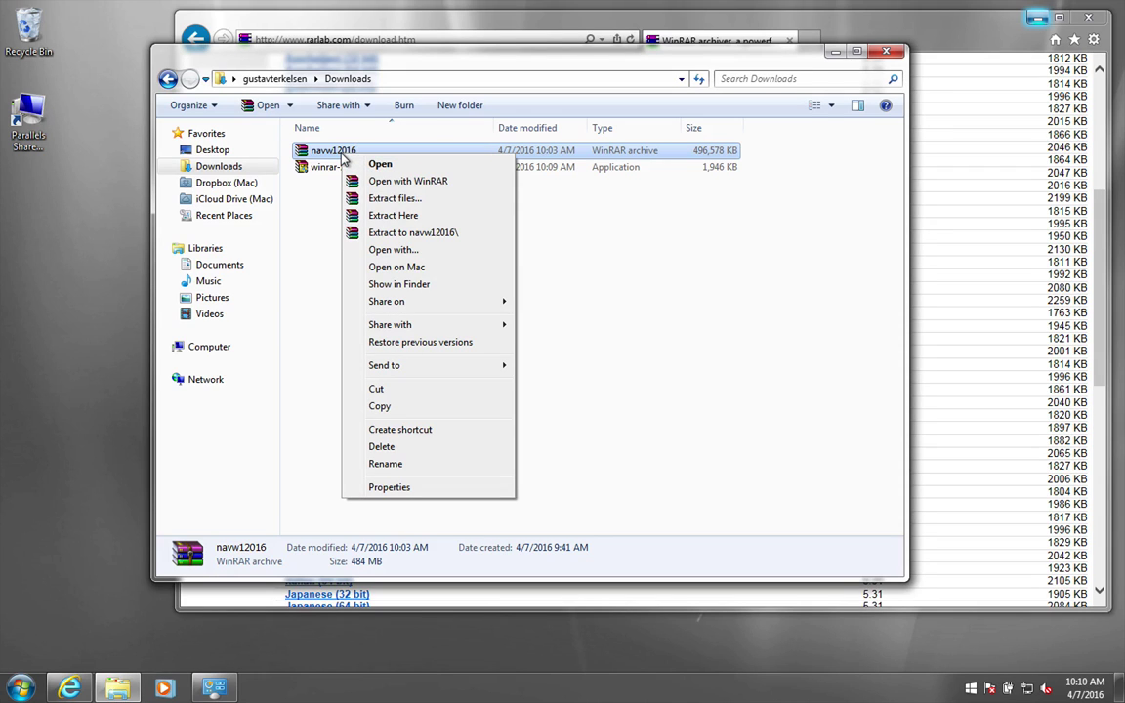
pyautogui.click(398, 234)
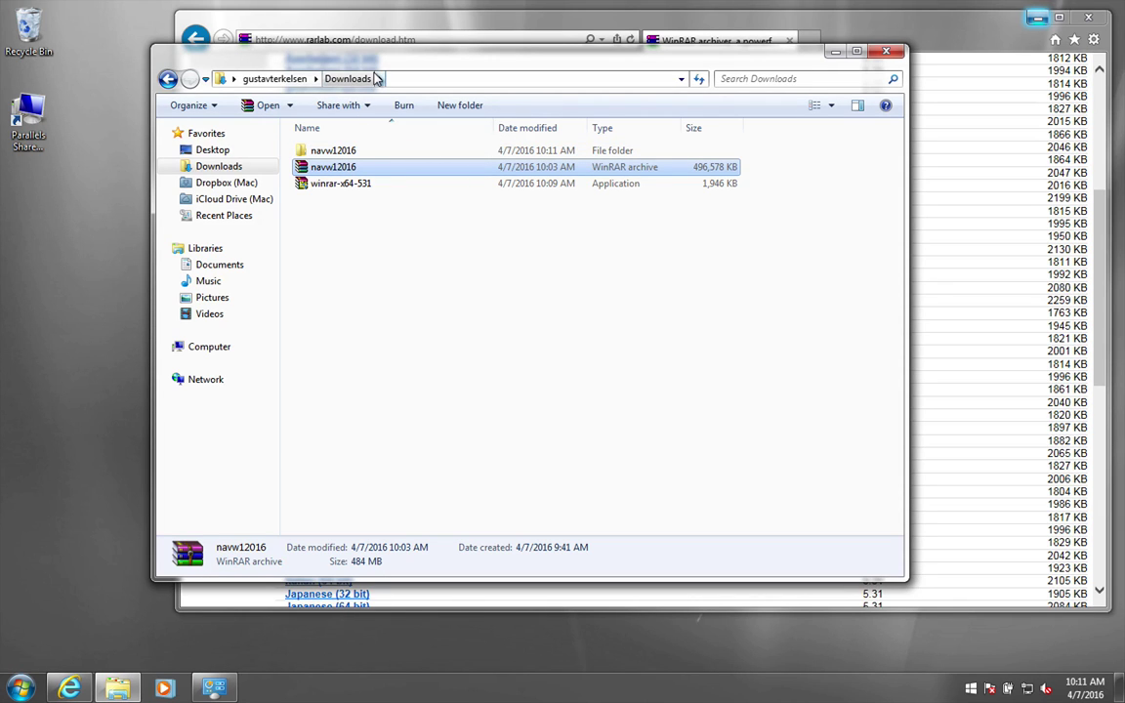
# Step: Open the extracted navw12016 folder, run its setup application and allow it to make changes to the computer
pyautogui.doubleClick(332, 151)
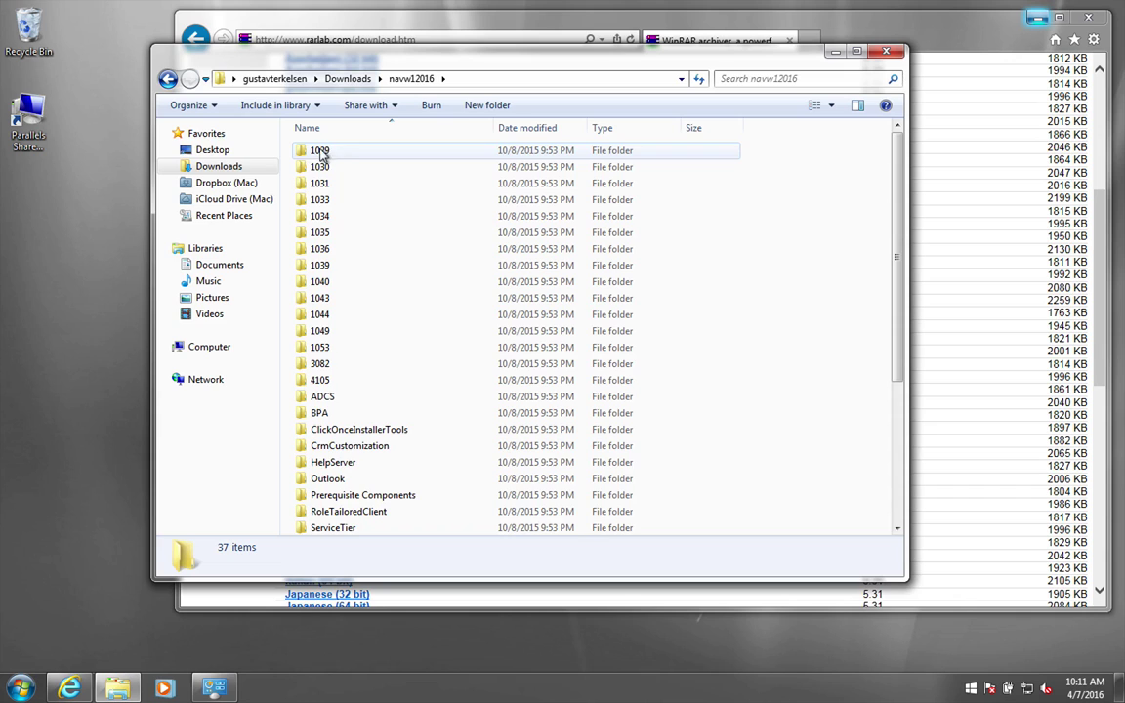
pyautogui.scroll(-5, 350, 311)
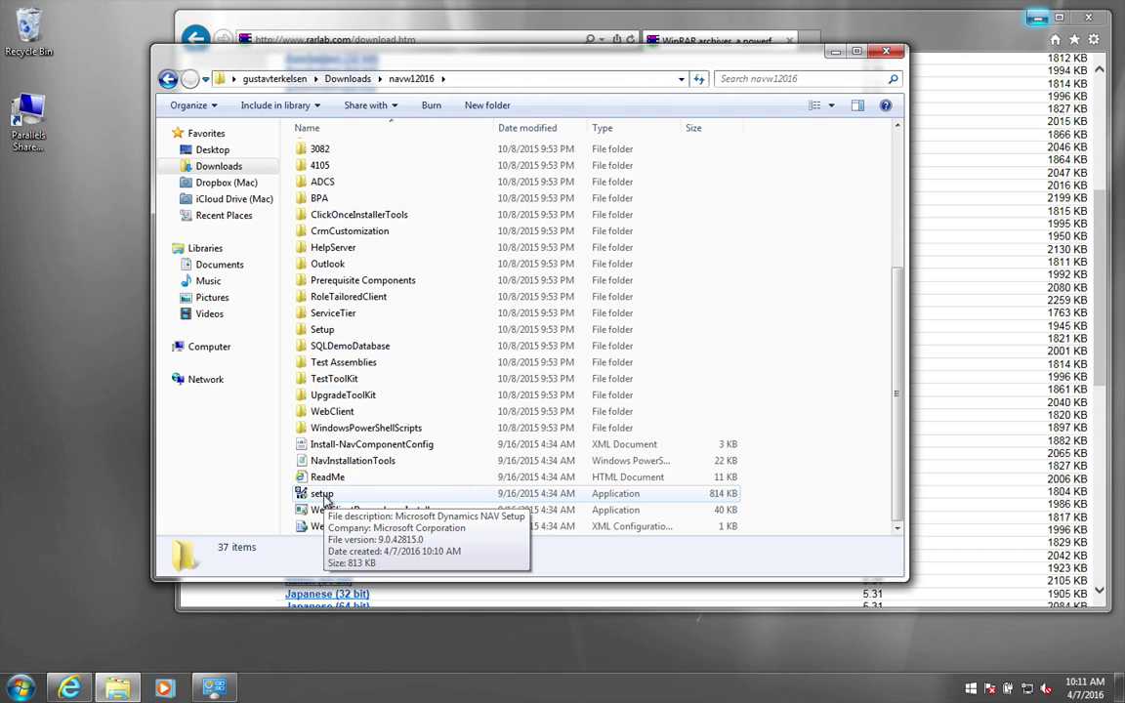
pyautogui.click(325, 496)
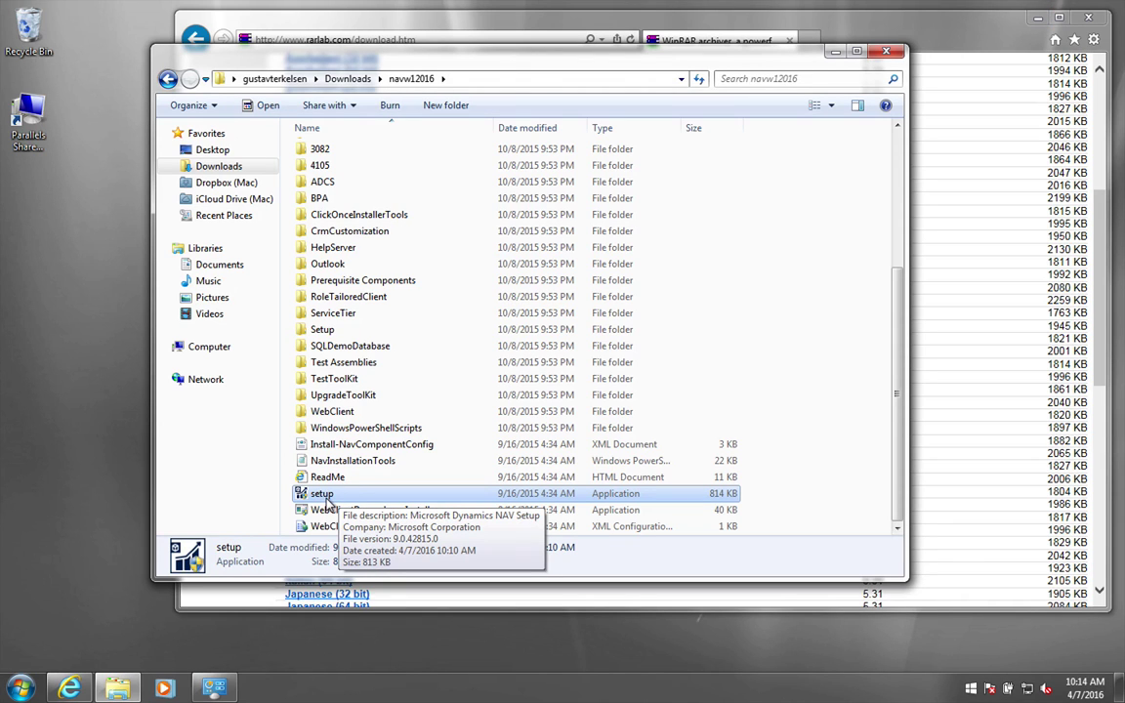
pyautogui.doubleClick(326, 496)
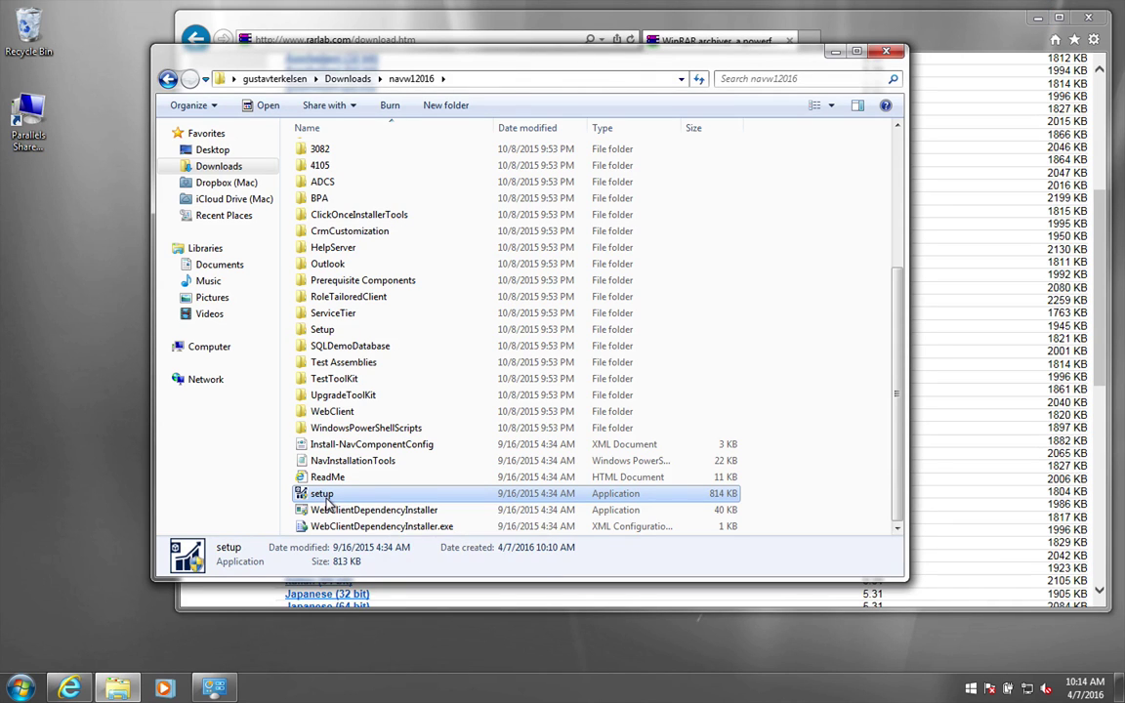
pyautogui.click(596, 365)
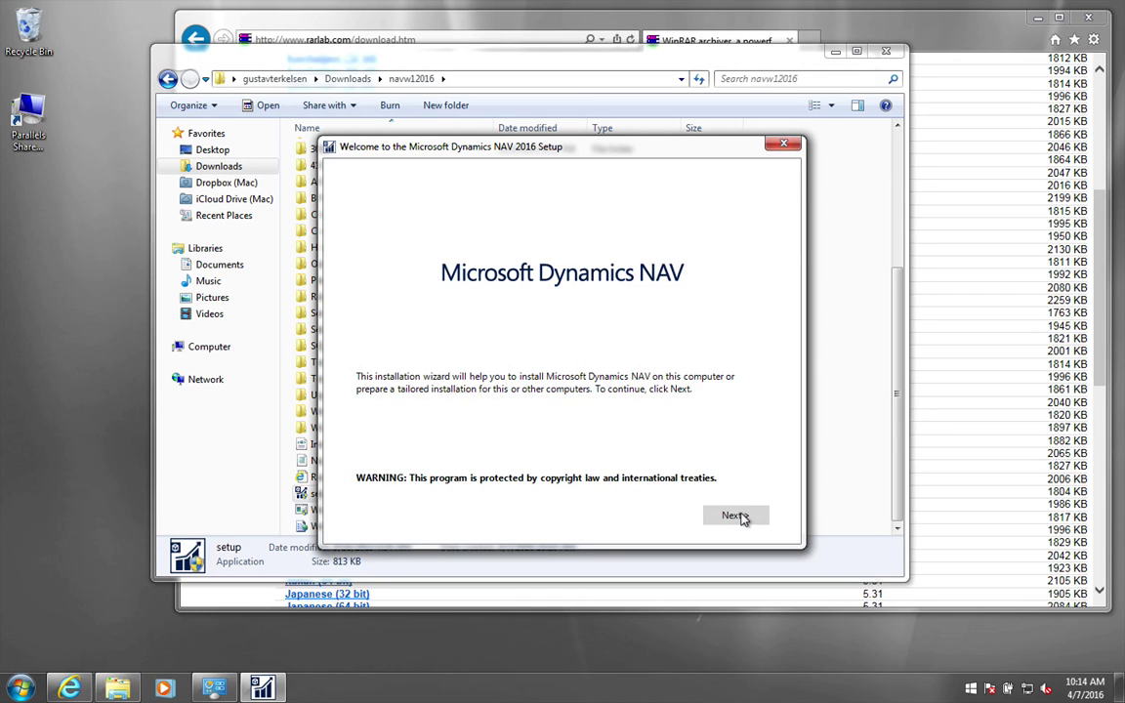
# Step: Install the Demo option of Microsoft Dynamics NAV, continuing without the Microsoft Outlook prerequisite, and close the setup wizard
pyautogui.click(739, 516)
pyautogui.click(739, 516)
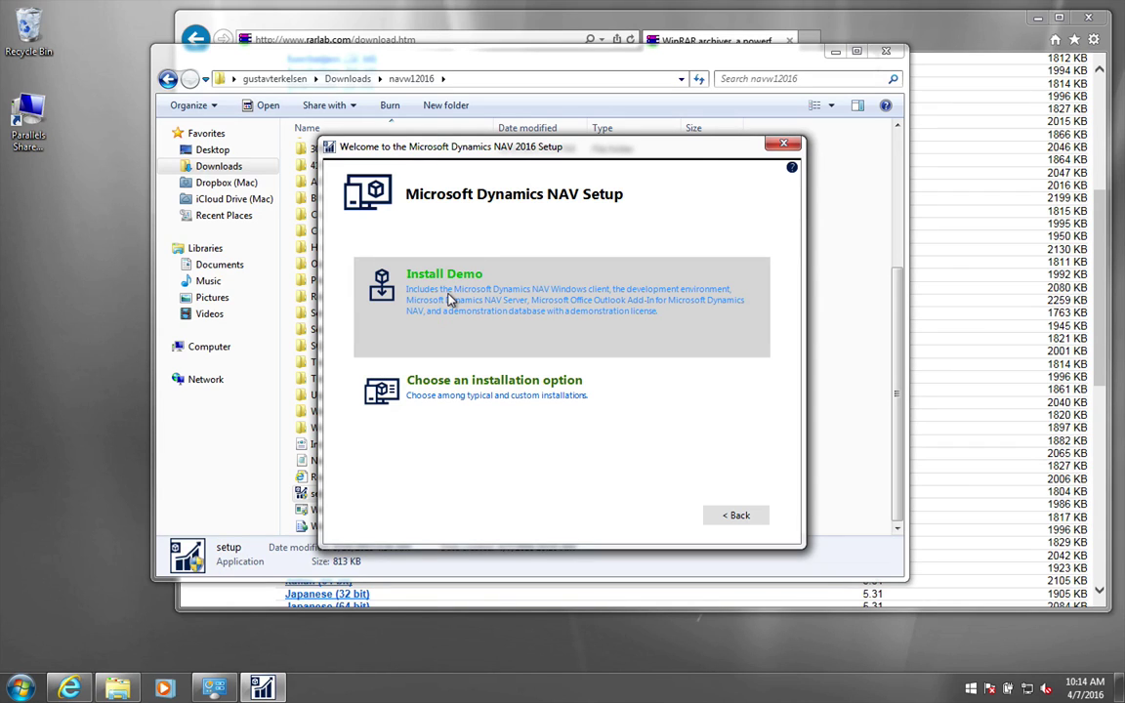
pyautogui.click(435, 302)
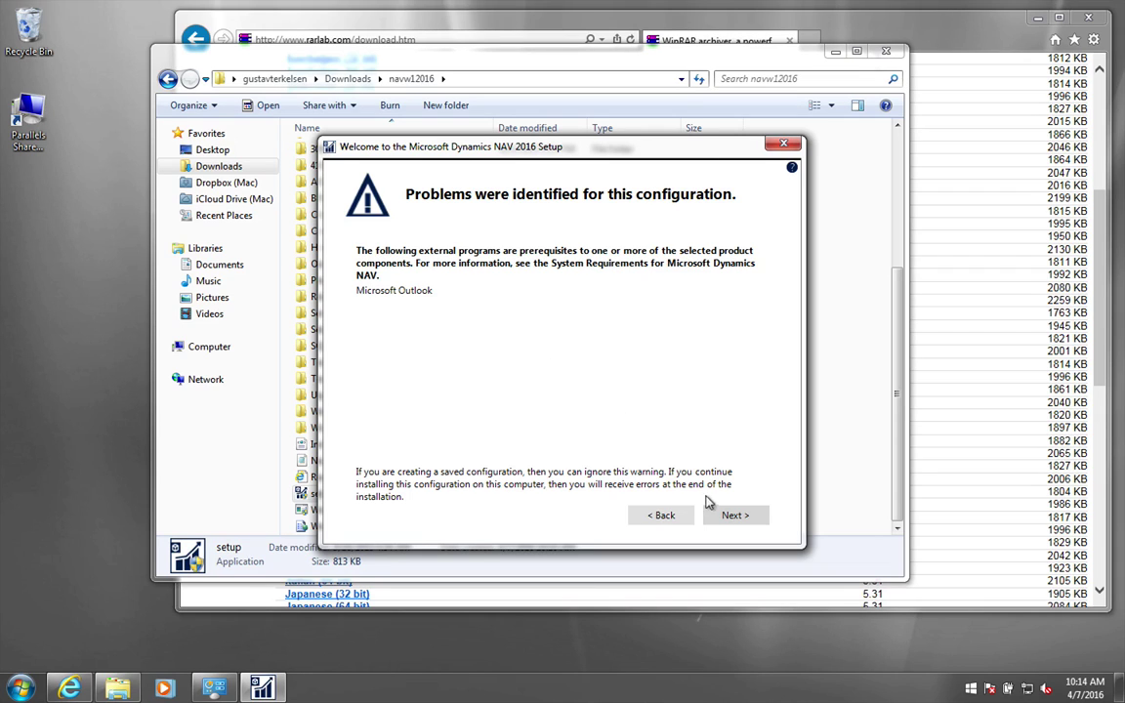
pyautogui.click(732, 515)
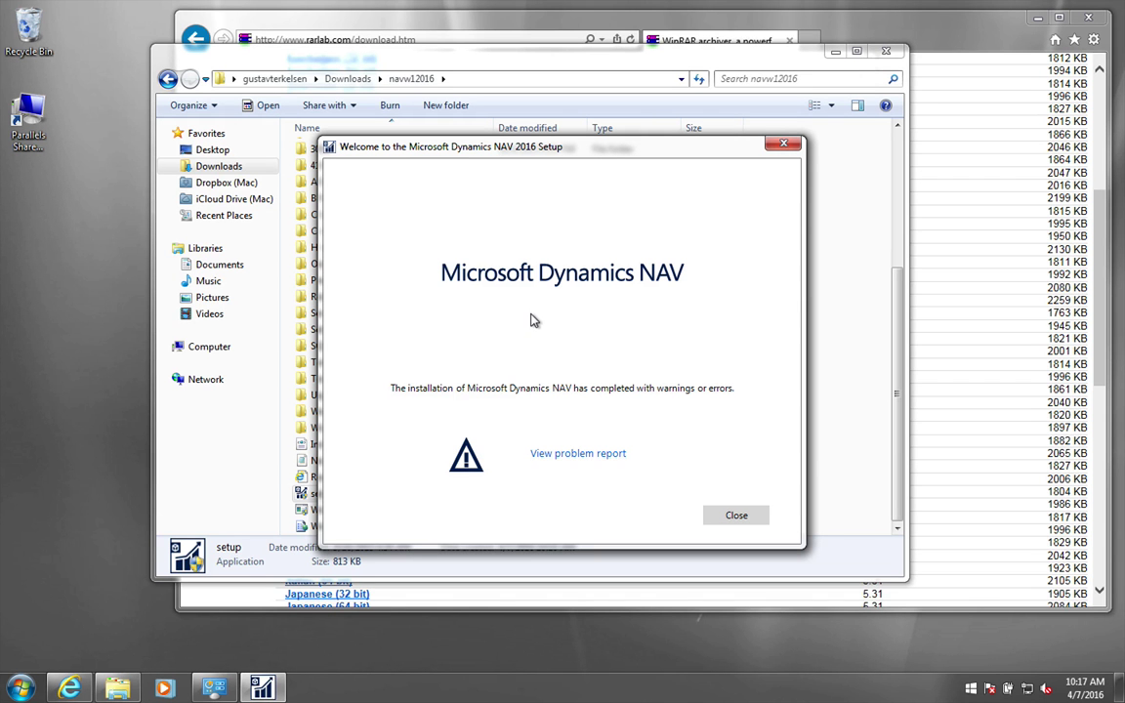
pyautogui.click(738, 515)
# Step: Clear the open windows to show the desktop and launch the Dynamics NAV 2016 Windows client
pyautogui.click(810, 41)
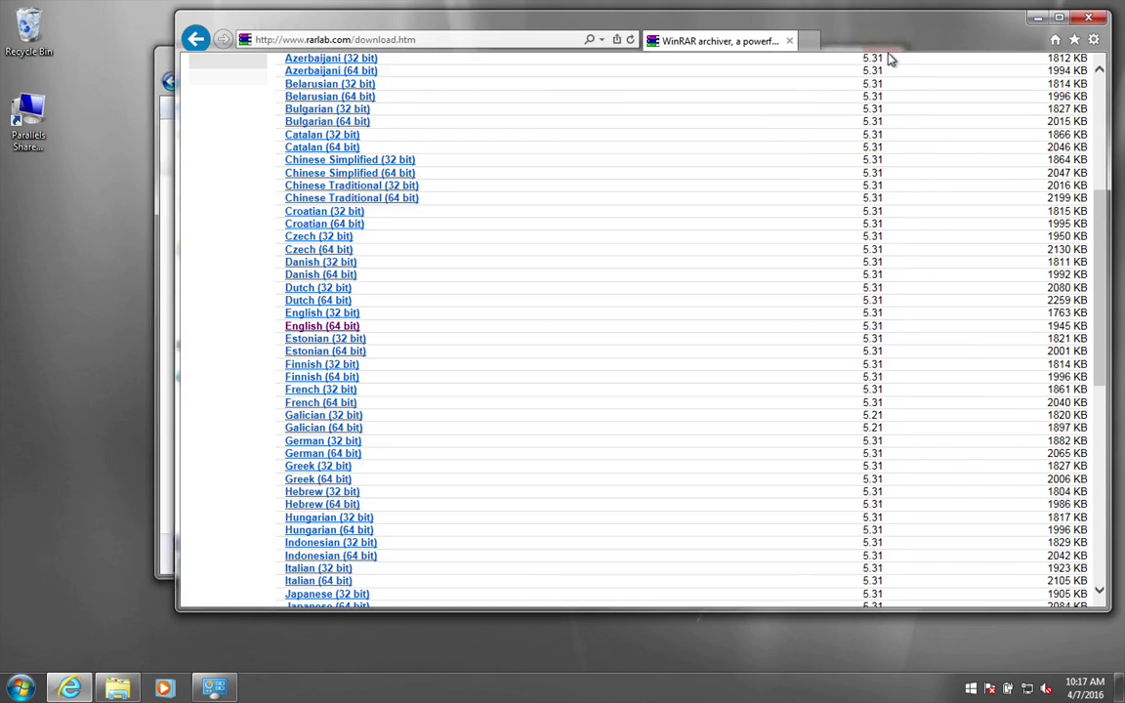
pyautogui.press('super+d')
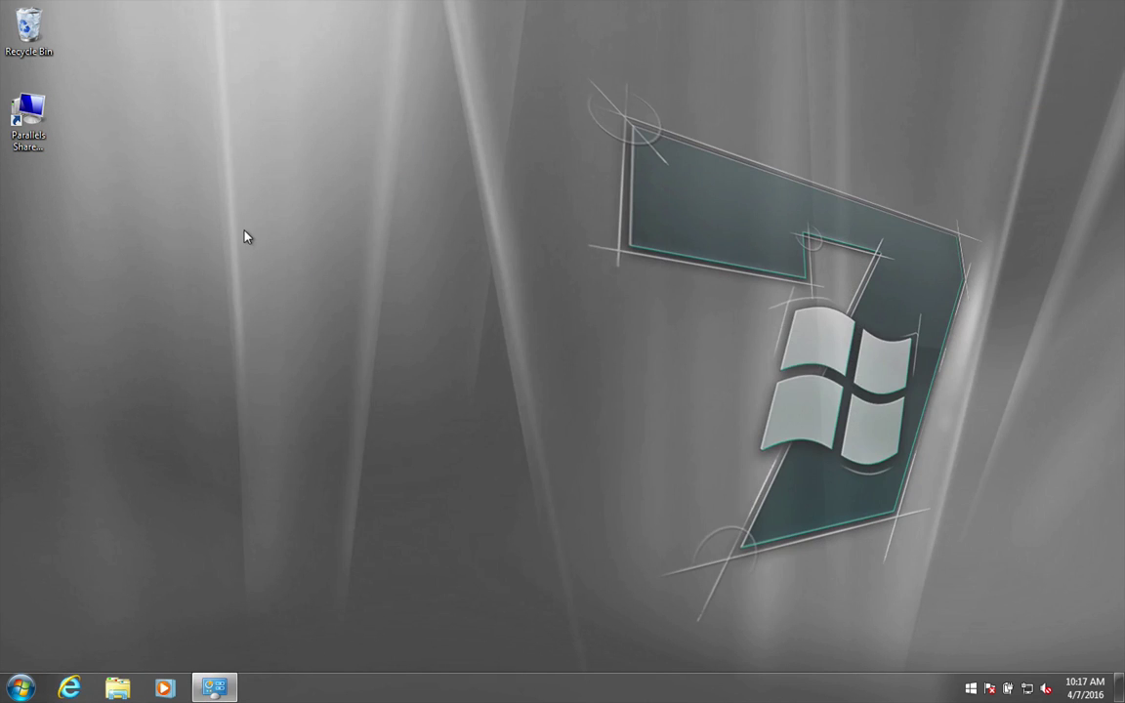
pyautogui.click(20, 687)
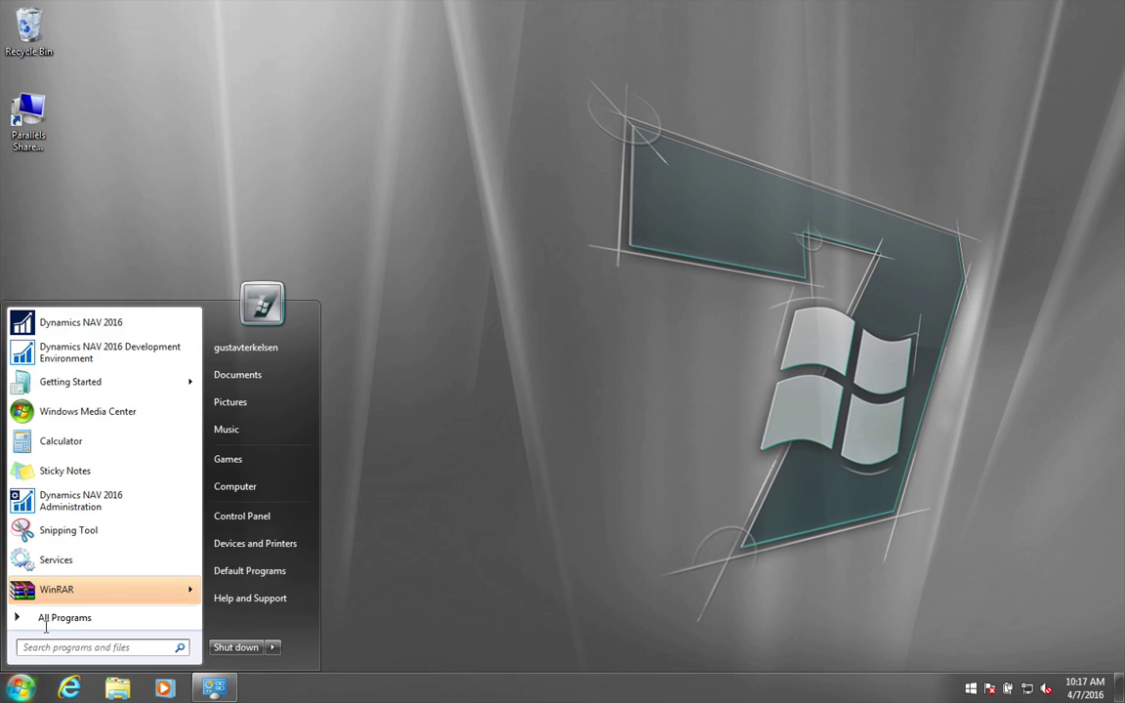
pyautogui.click(86, 322)
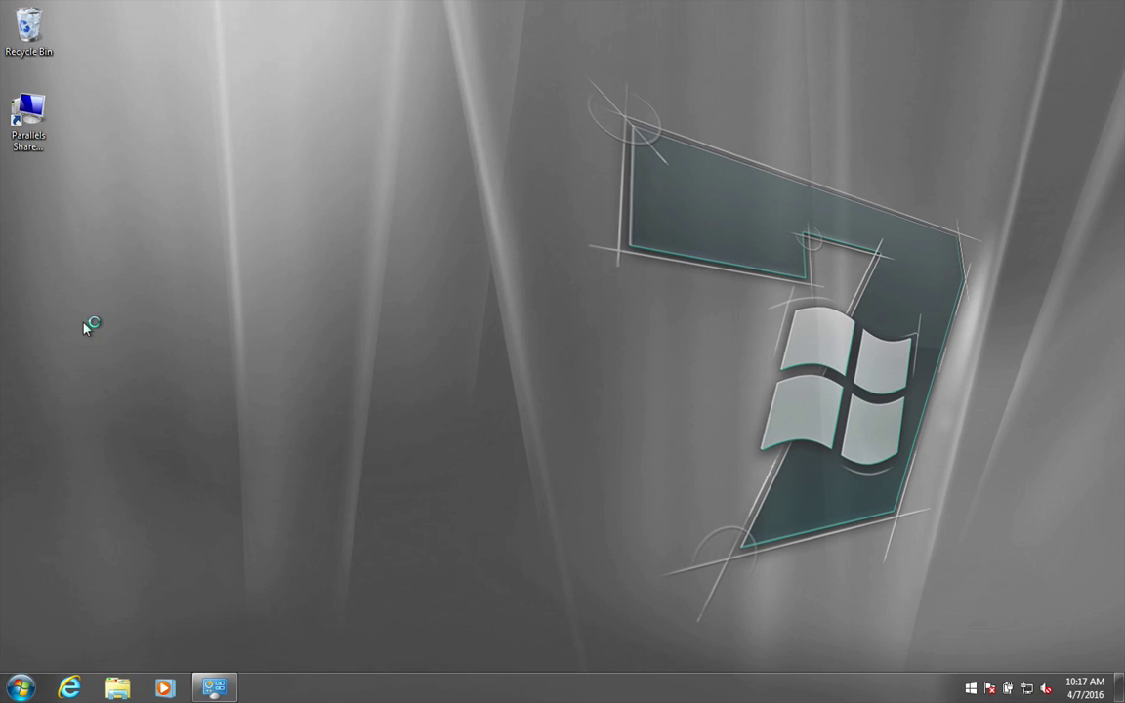